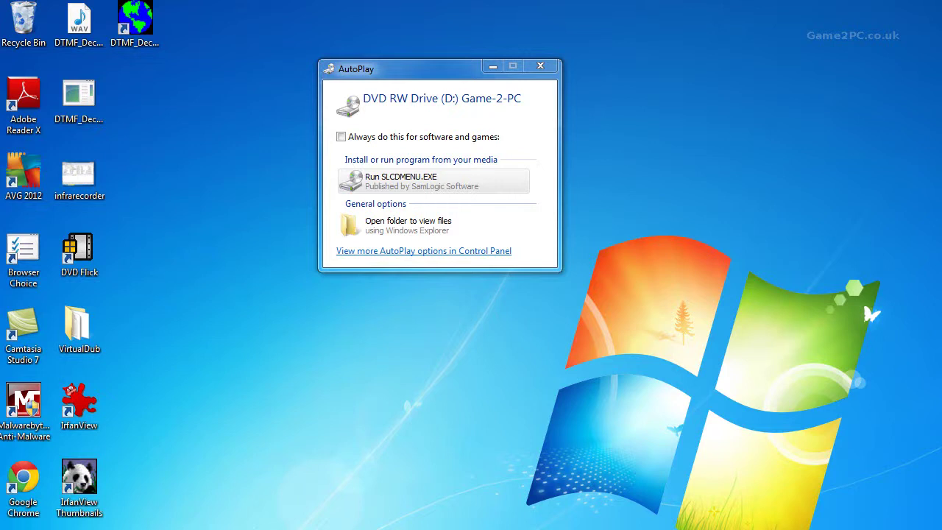
# Run SLCDMENU.EXE from the Game-2-PC disc's AutoPlay prompt and reposition the menu window it brings up
pyautogui.moveTo(381, 70); pyautogui.dragTo(401, 80)
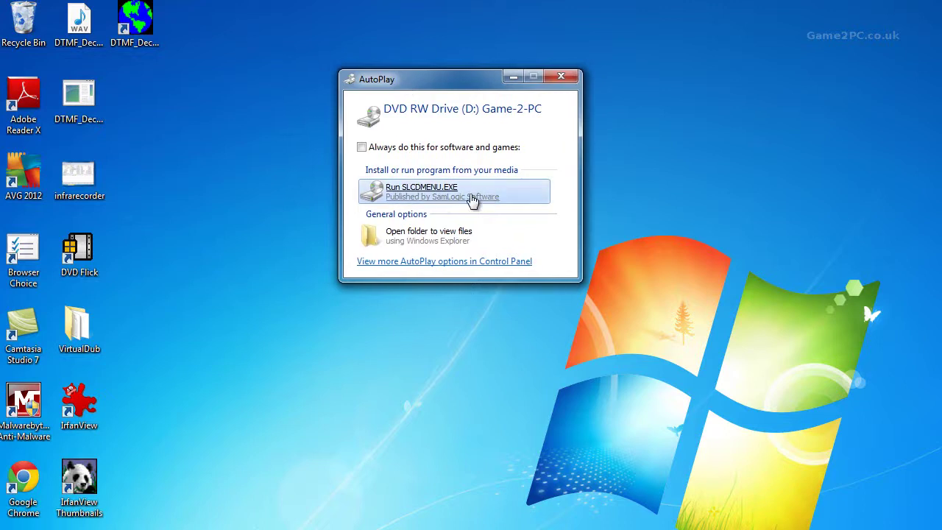
pyautogui.click(433, 192)
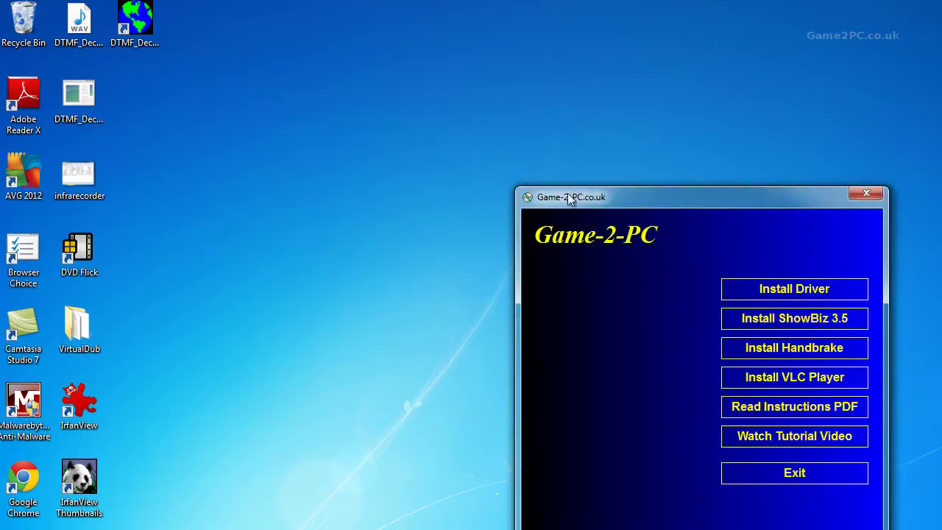
pyautogui.moveTo(641, 196); pyautogui.dragTo(410, 55)
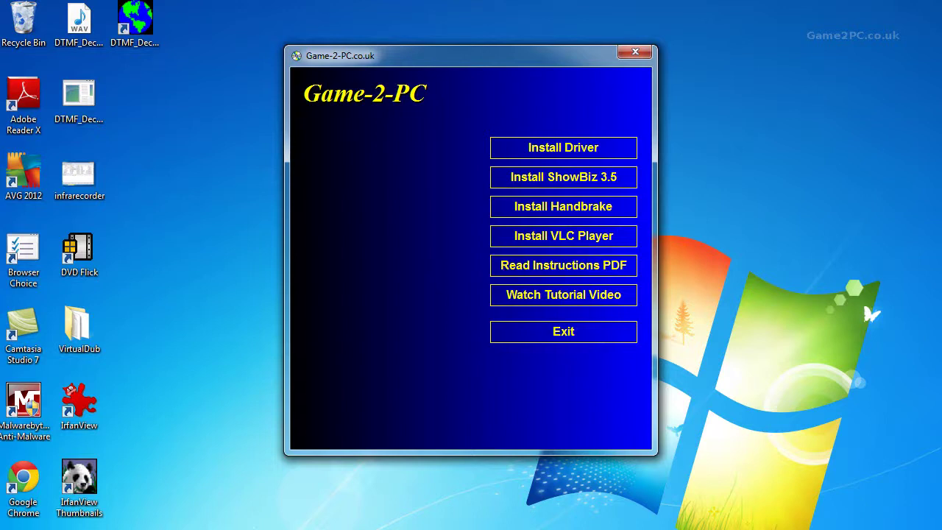
# Read through the kit's PDF instructions from the Game-2-PC menu and close the document
pyautogui.click(493, 265)
pyautogui.moveTo(742, 39); pyautogui.dragTo(434, 9)
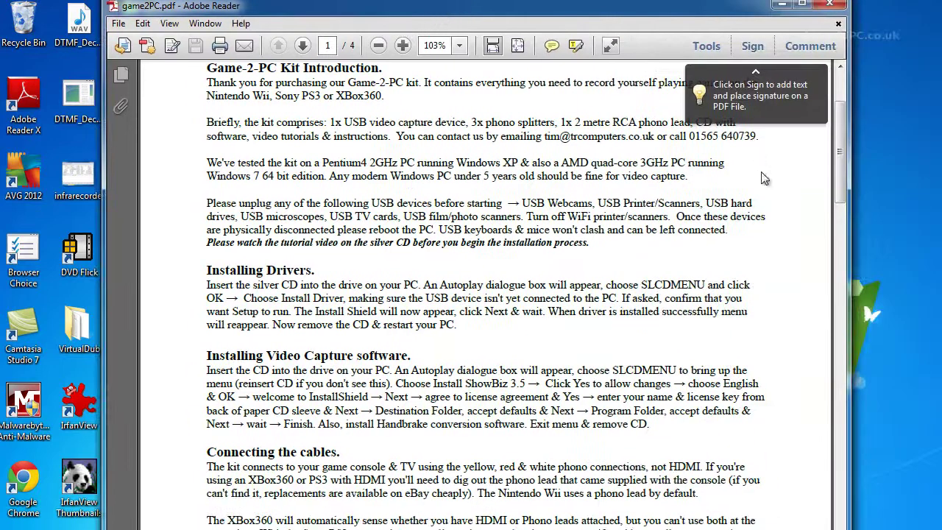
pyautogui.scroll(-5, 761, 172)
pyautogui.scroll(-5, 761, 173)
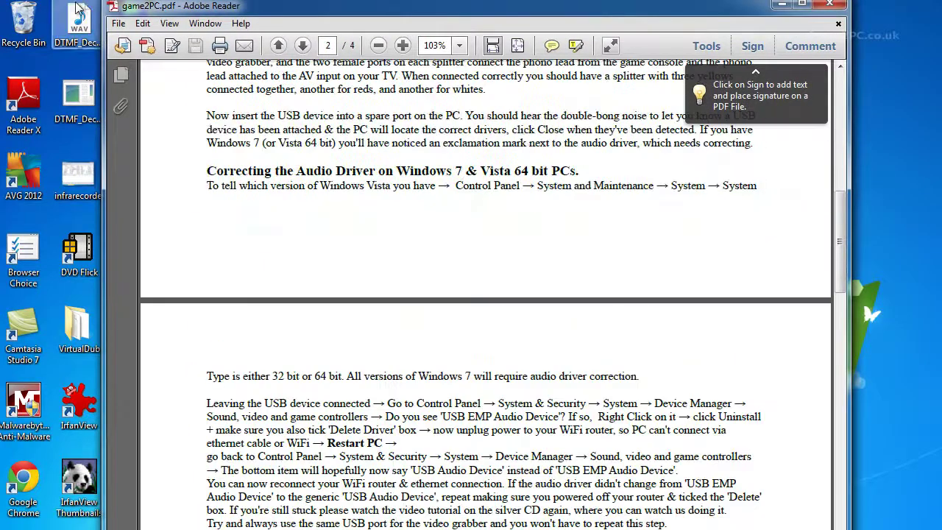
pyautogui.click(829, 5)
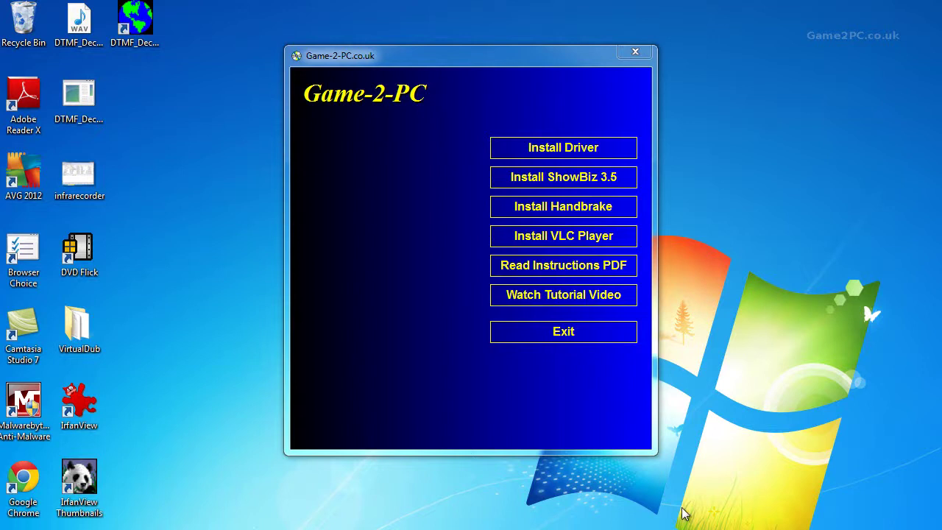
# Start the USB Video/Audio Device Driver installation from the Game-2-PC menu
pyautogui.click(509, 150)
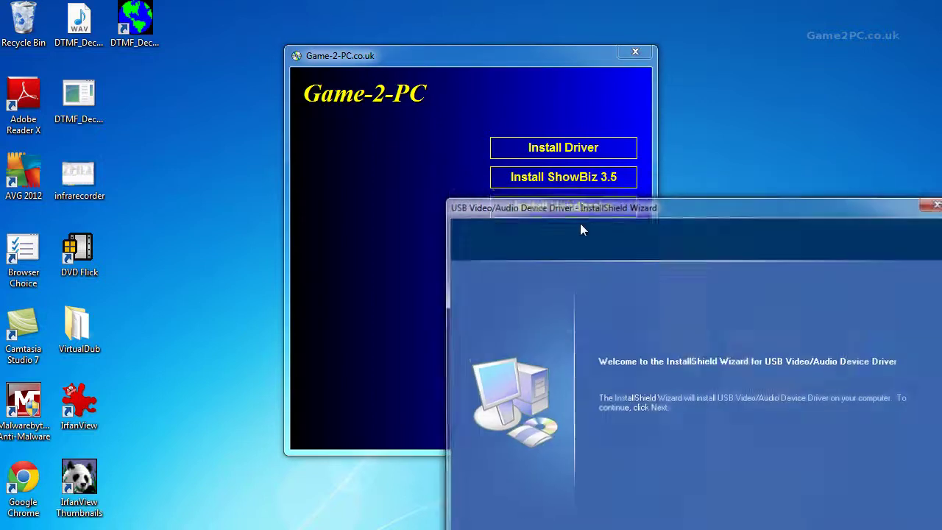
pyautogui.moveTo(576, 214); pyautogui.dragTo(474, 85)
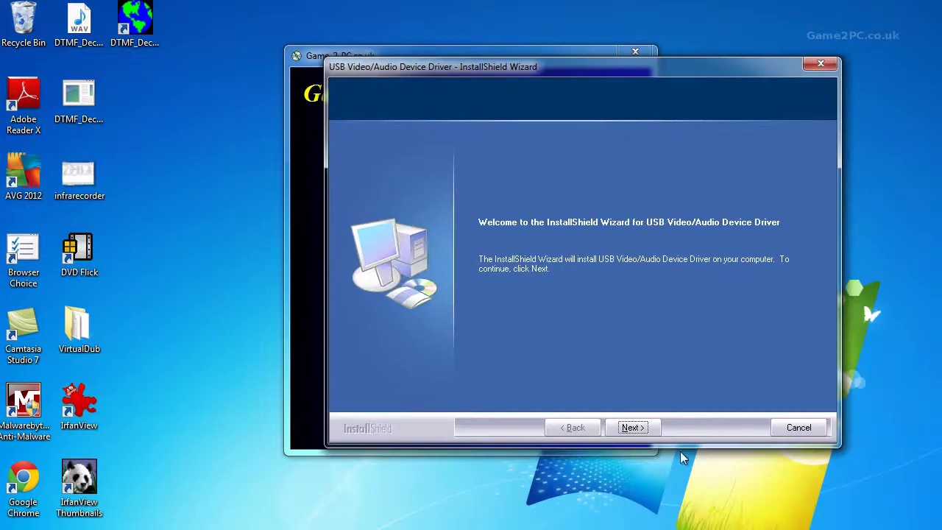
pyautogui.click(647, 429)
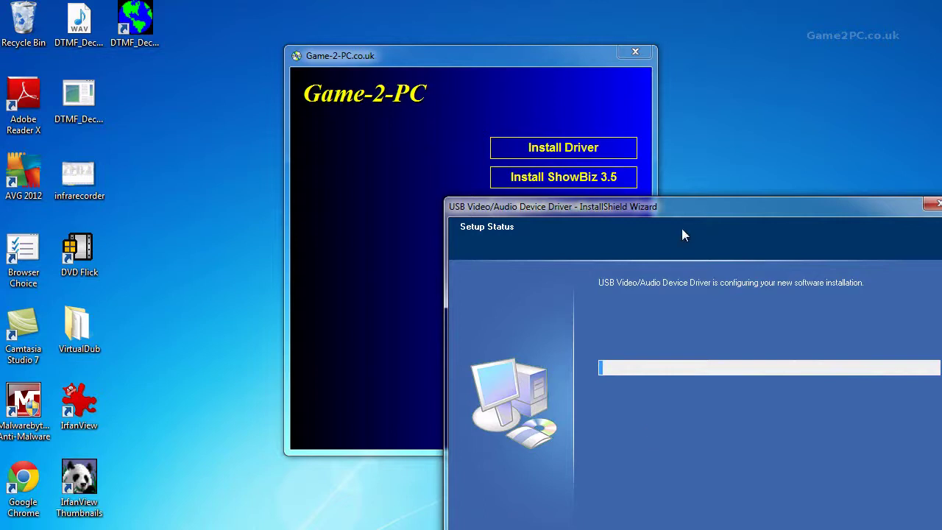
pyautogui.moveTo(683, 208); pyautogui.dragTo(396, 25)
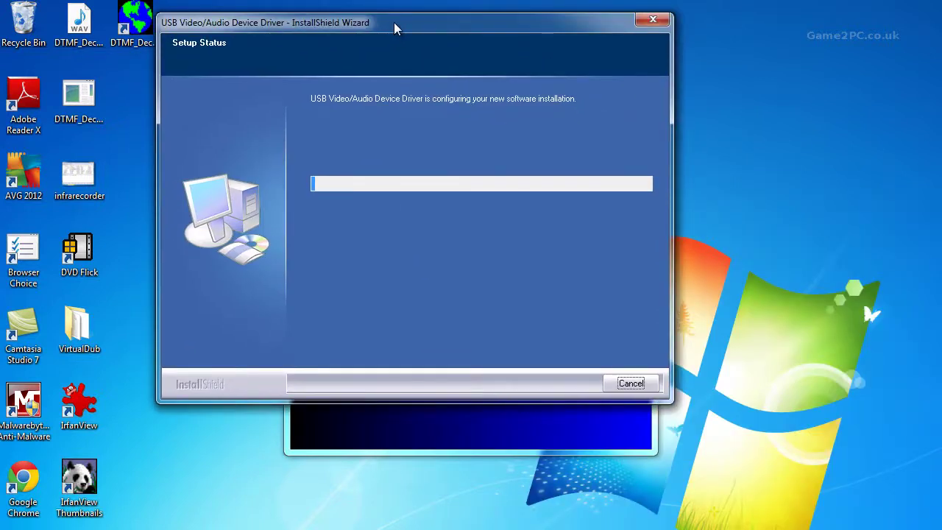
pyautogui.moveTo(394, 23); pyautogui.dragTo(402, 41)
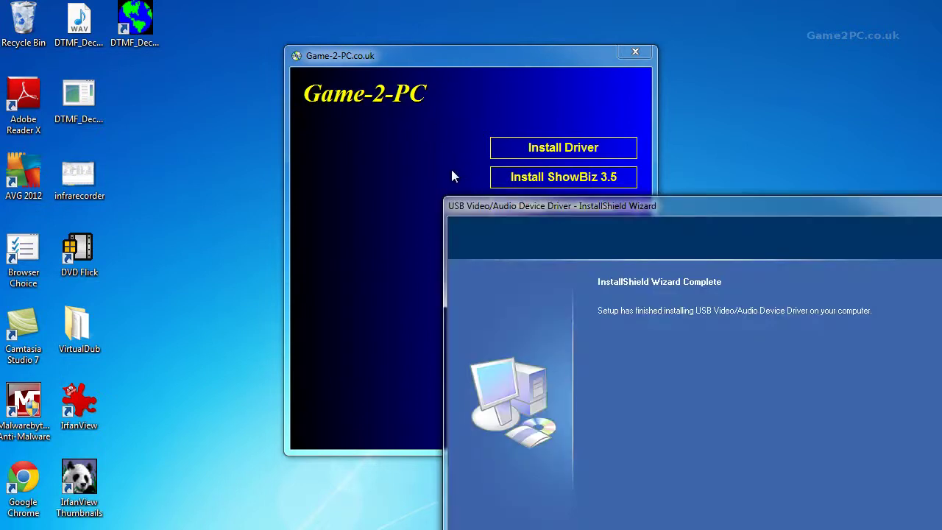
# Finish the USB Video/Audio Device Driver setup with the option to restart the computer later
pyautogui.moveTo(718, 209); pyautogui.dragTo(573, 106)
pyautogui.click(617, 466)
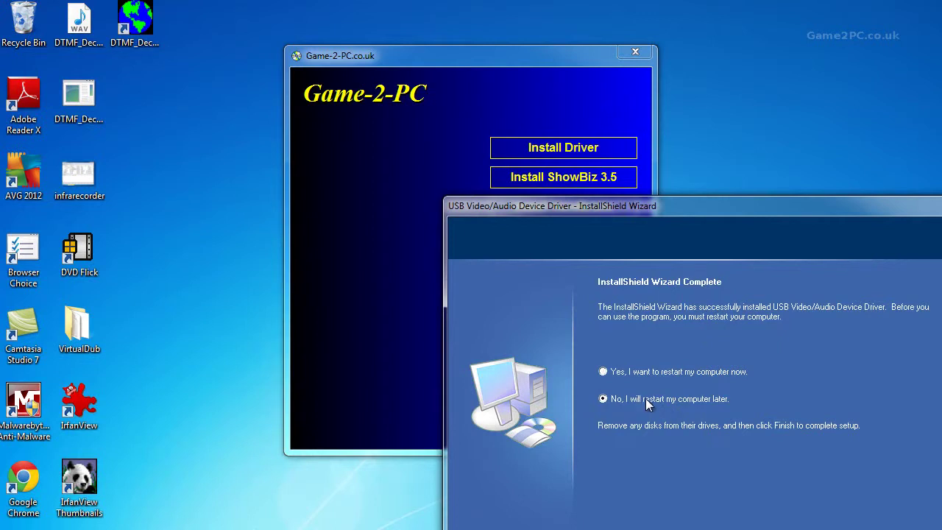
pyautogui.moveTo(752, 205); pyautogui.dragTo(601, 28)
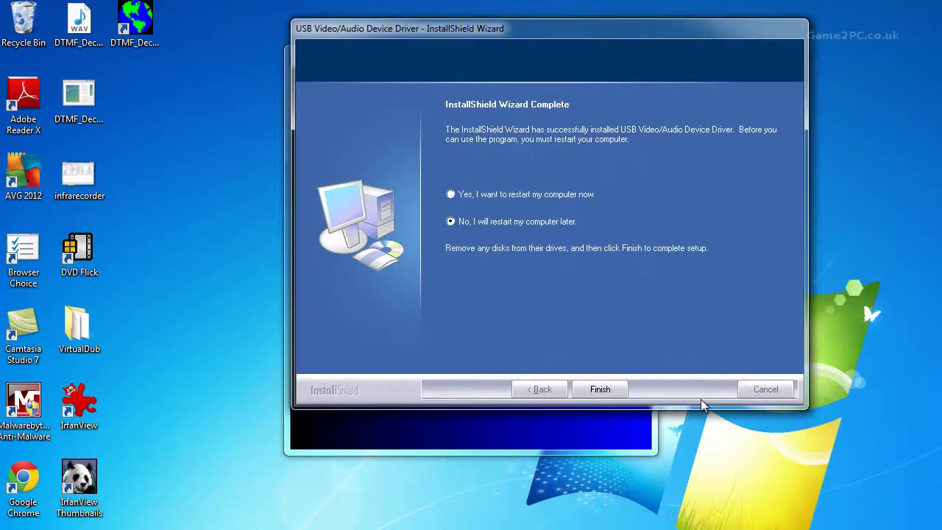
pyautogui.click(600, 388)
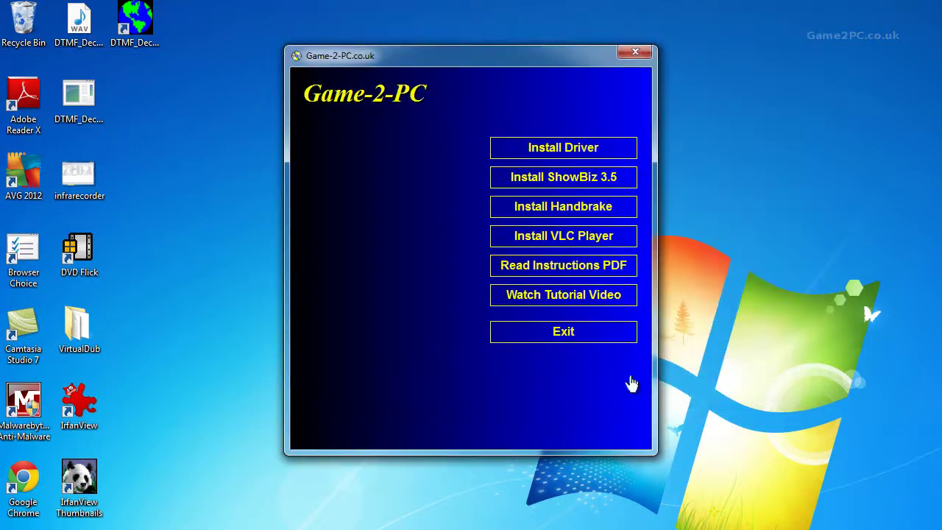
# Start the ShowBiz 3.5 installation in English and accept its license agreement
pyautogui.click(581, 180)
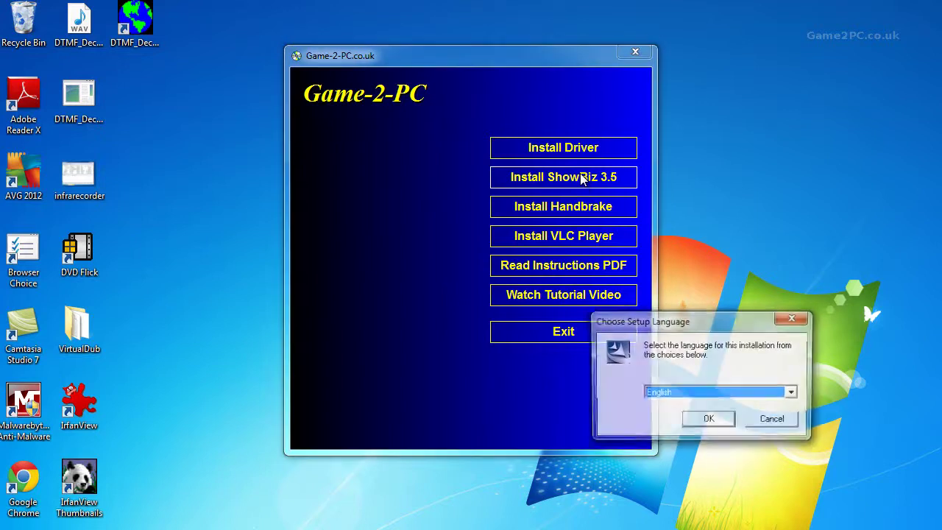
pyautogui.click(724, 424)
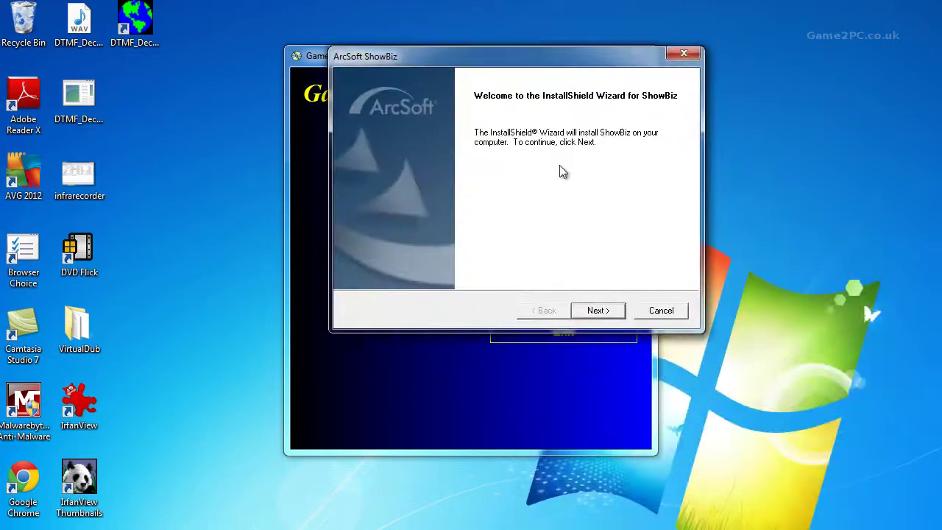
pyautogui.click(600, 311)
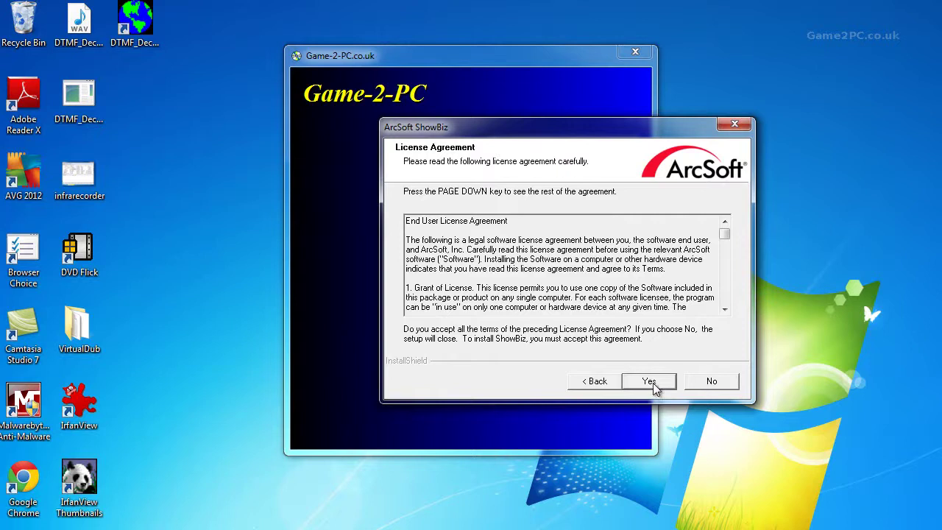
pyautogui.click(651, 382)
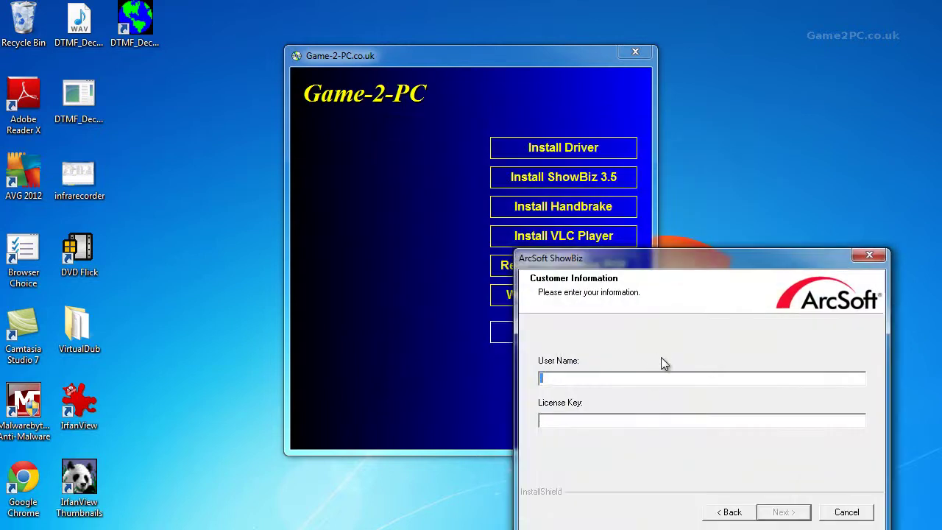
# Enter the user name test and the license key in the ShowBiz customer information and continue
pyautogui.write('test')
pyautogui.moveTo(737, 253); pyautogui.dragTo(457, 437)
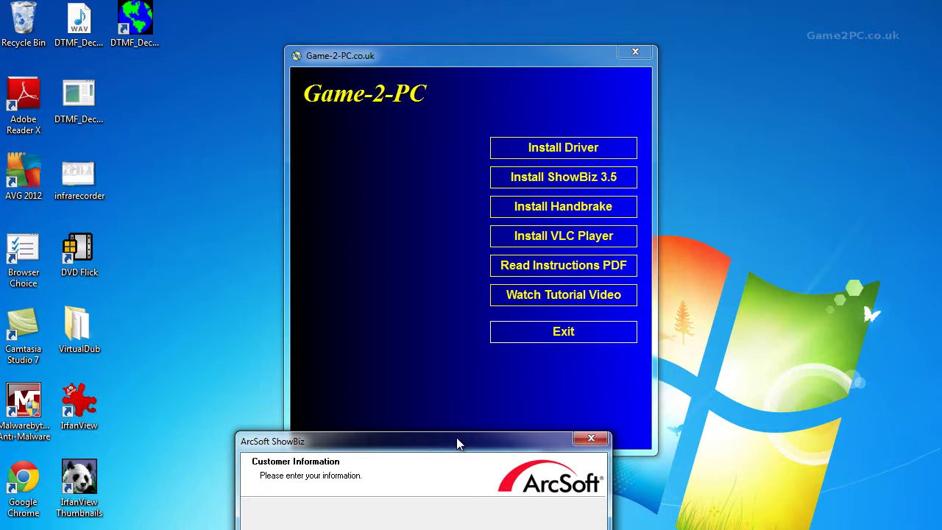
pyautogui.press('Return')
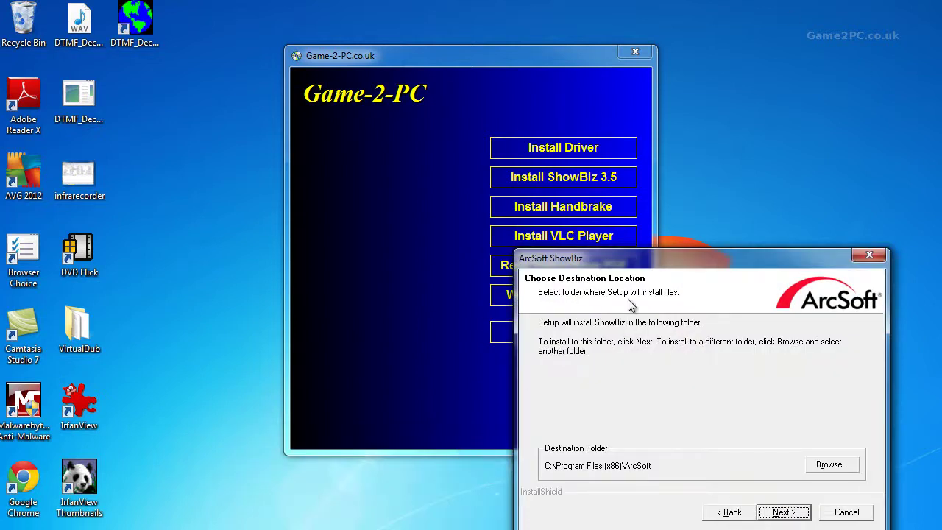
# Install ShowBiz to C:\Program Files (x86)\ArcSoft with the ArcSoft ShowBiz program folder and finish the setup
pyautogui.moveTo(636, 269); pyautogui.dragTo(513, 167)
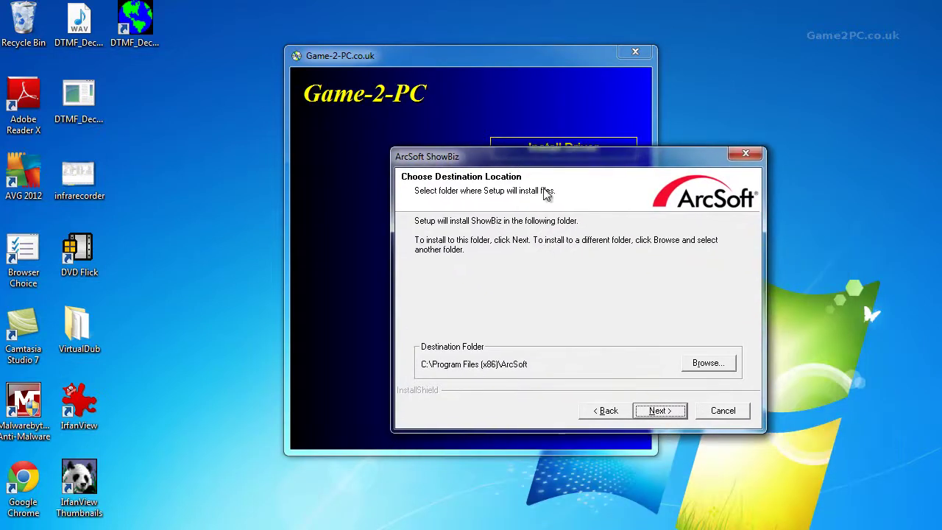
pyautogui.click(668, 413)
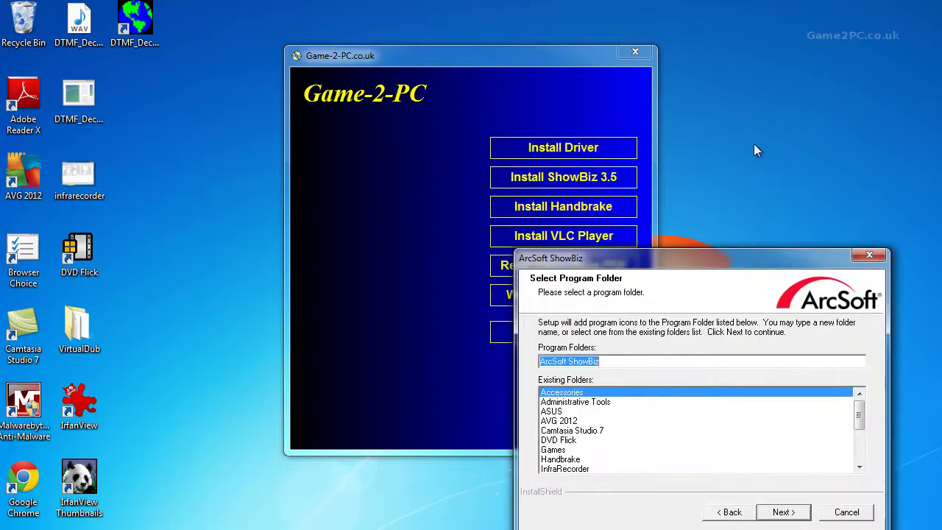
pyautogui.moveTo(758, 259); pyautogui.dragTo(608, 155)
pyautogui.click(637, 410)
pyautogui.moveTo(648, 259); pyautogui.dragTo(337, 66)
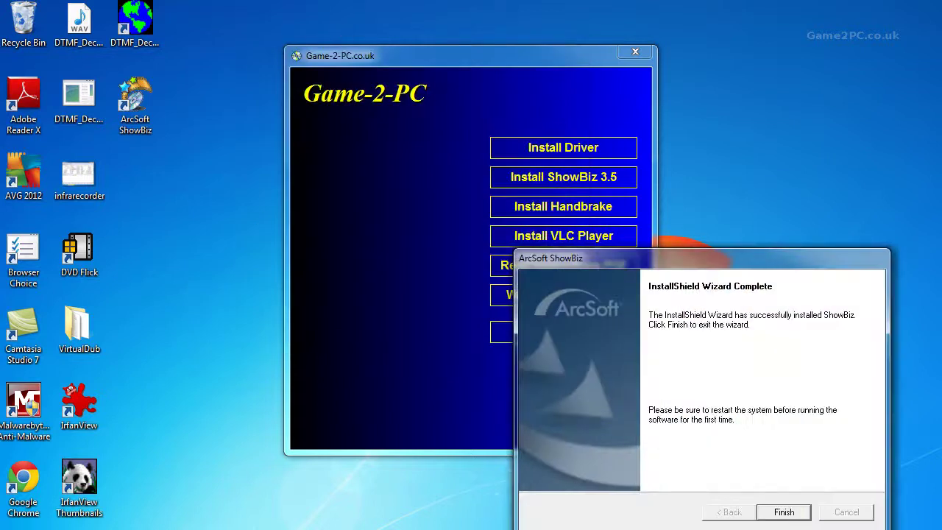
pyautogui.moveTo(738, 254); pyautogui.dragTo(576, 131)
pyautogui.click(622, 389)
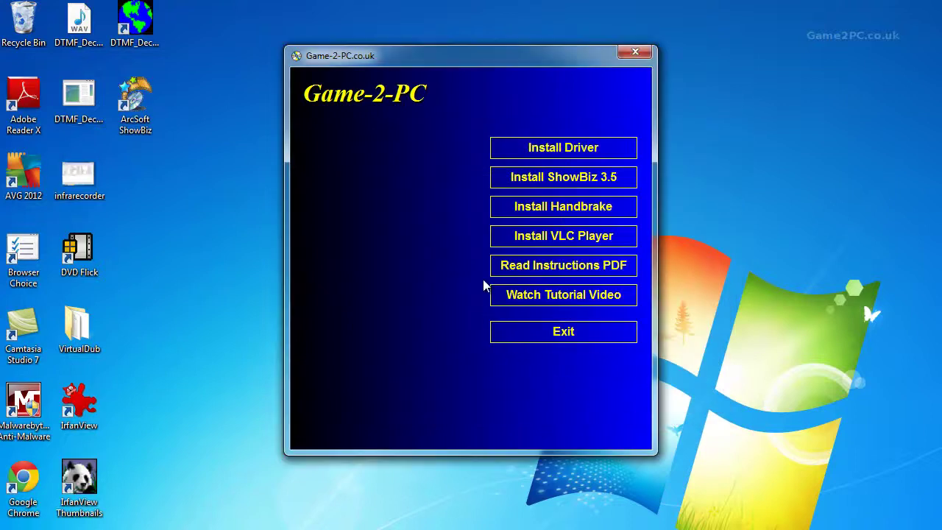
# Install HandBrake 0.9.8 from the Game-2-PC menu with the default settings and finish its setup
pyautogui.click(503, 211)
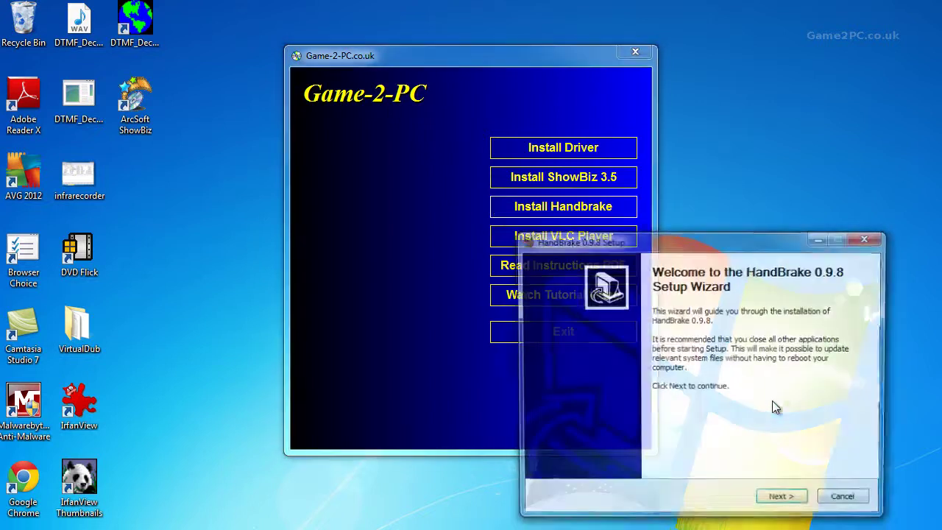
pyautogui.moveTo(762, 237); pyautogui.dragTo(420, 65)
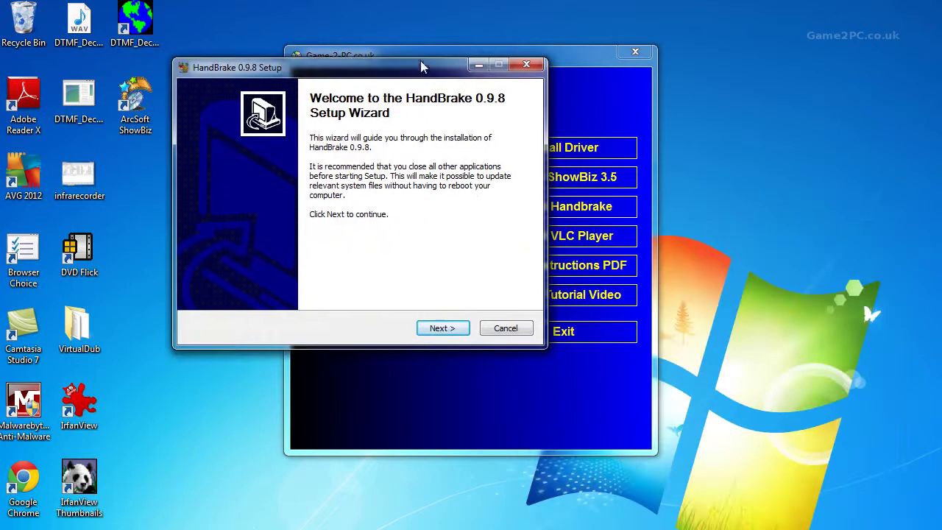
pyautogui.click(435, 332)
pyautogui.click(436, 332)
pyautogui.click(435, 332)
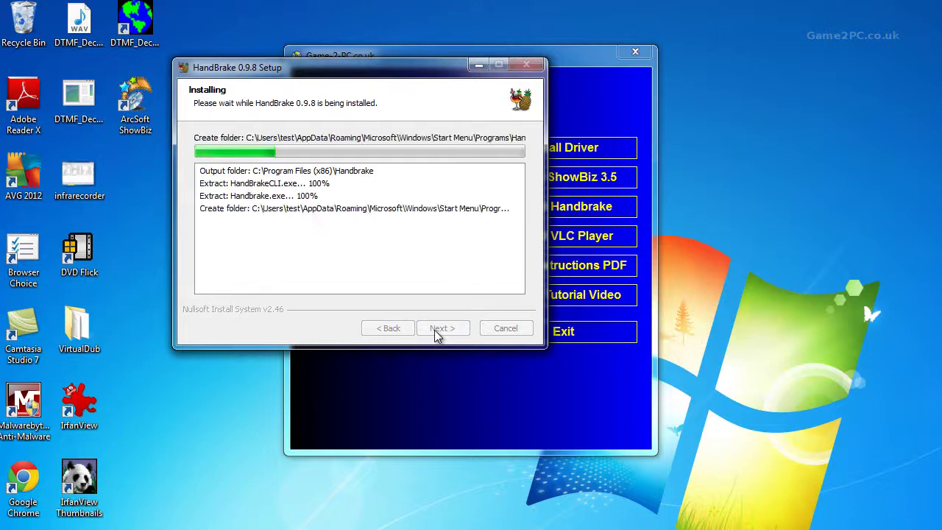
pyautogui.click(437, 330)
pyautogui.click(437, 331)
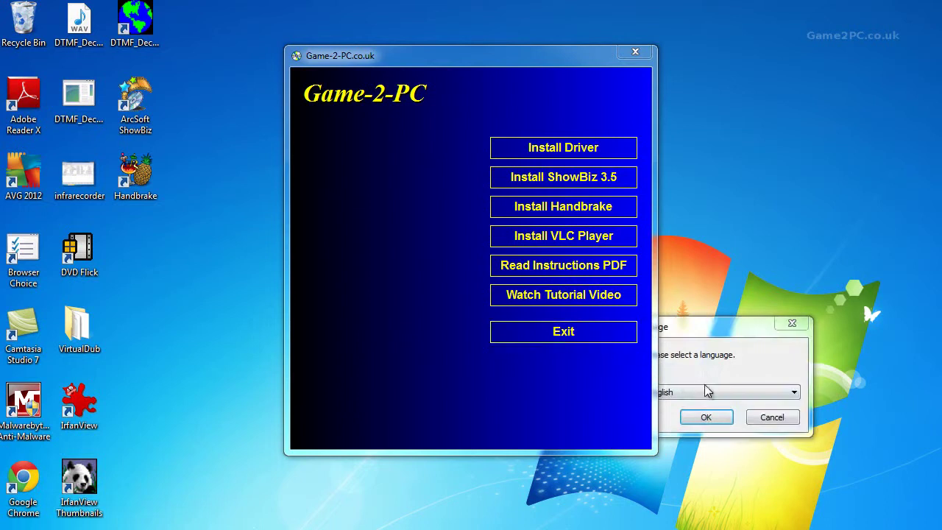
# Start the VLC media player 2.0.3 setup in English, accepting the license terms and the default components
pyautogui.click(700, 329)
pyautogui.moveTo(700, 328); pyautogui.dragTo(459, 213)
pyautogui.click(466, 296)
pyautogui.moveTo(700, 243); pyautogui.dragTo(367, 90)
pyautogui.click(455, 348)
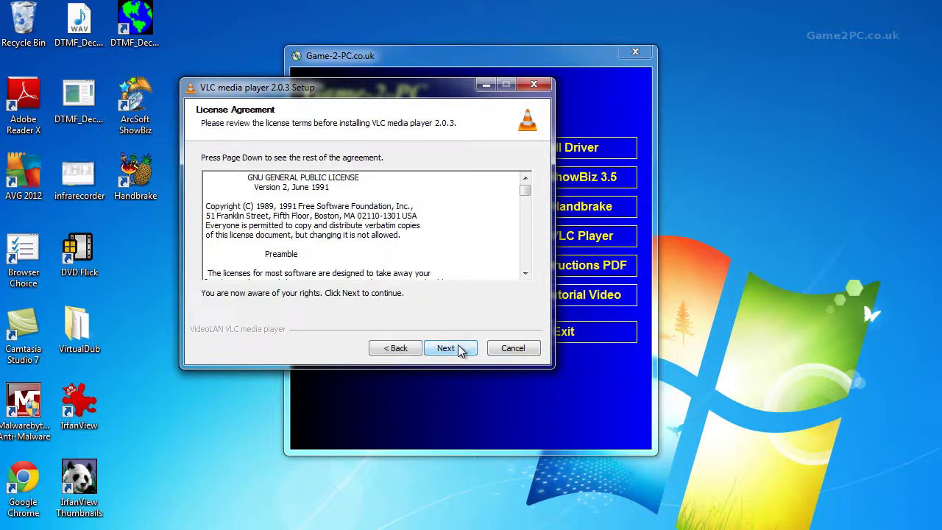
pyautogui.click(459, 349)
pyautogui.click(460, 350)
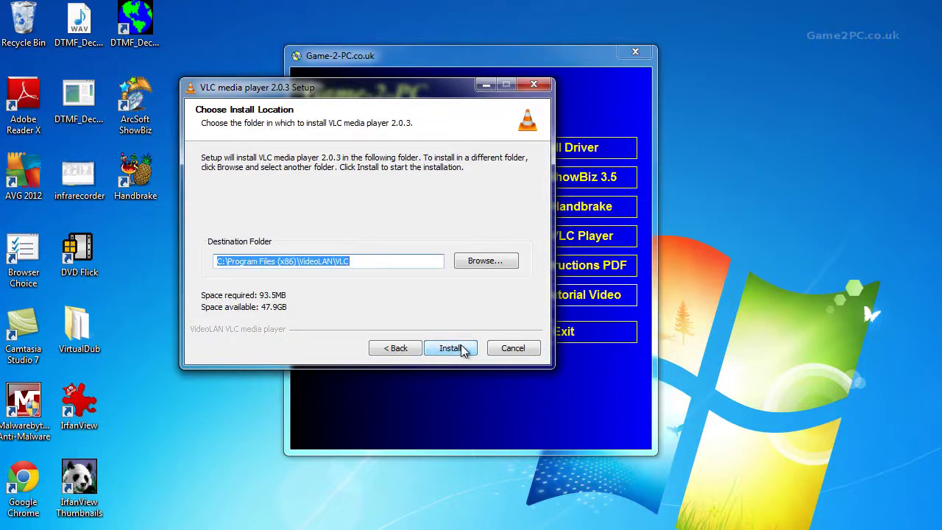
# Install VLC to C:\Program Files (x86)\VideoLAN\VLC and finish the setup without running the player
pyautogui.click(450, 348)
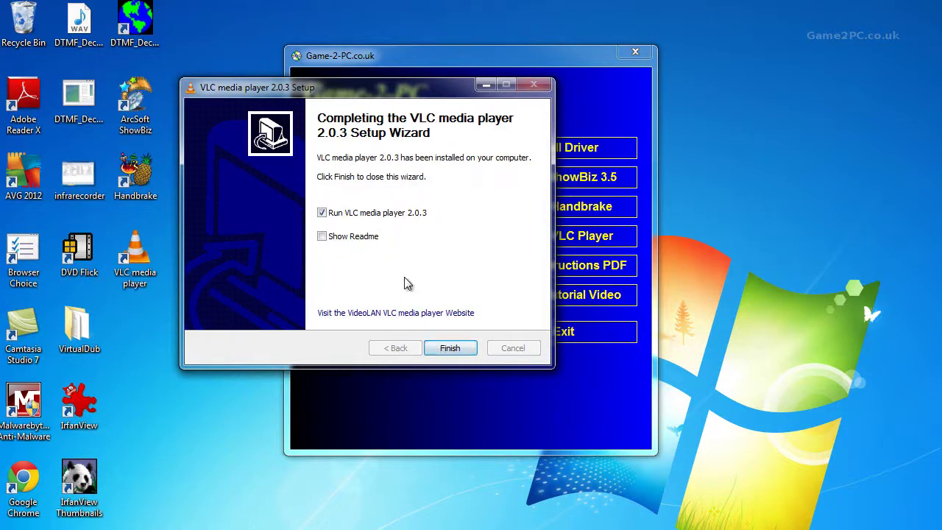
pyautogui.click(366, 213)
pyautogui.click(457, 349)
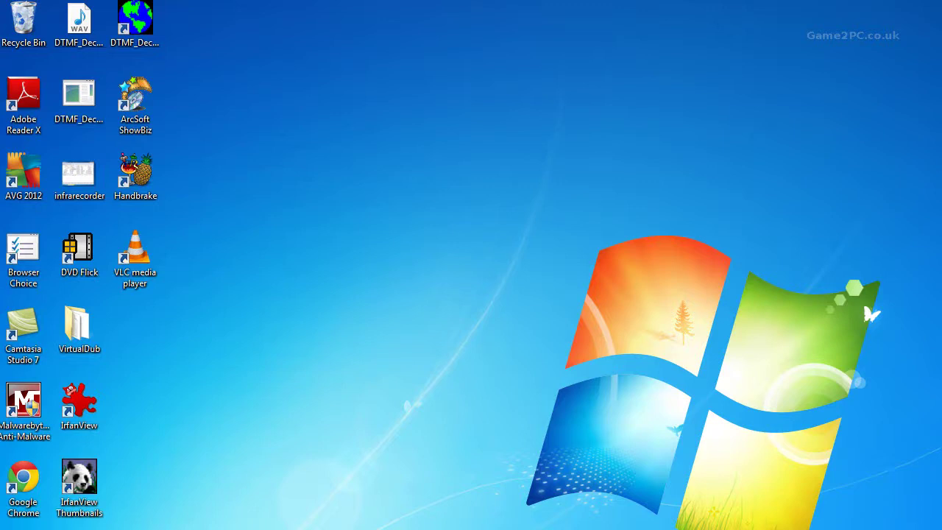
# Review the driver installation status of the connected USB capture device's components and dismiss the report
pyautogui.moveTo(692, 273); pyautogui.dragTo(497, 120)
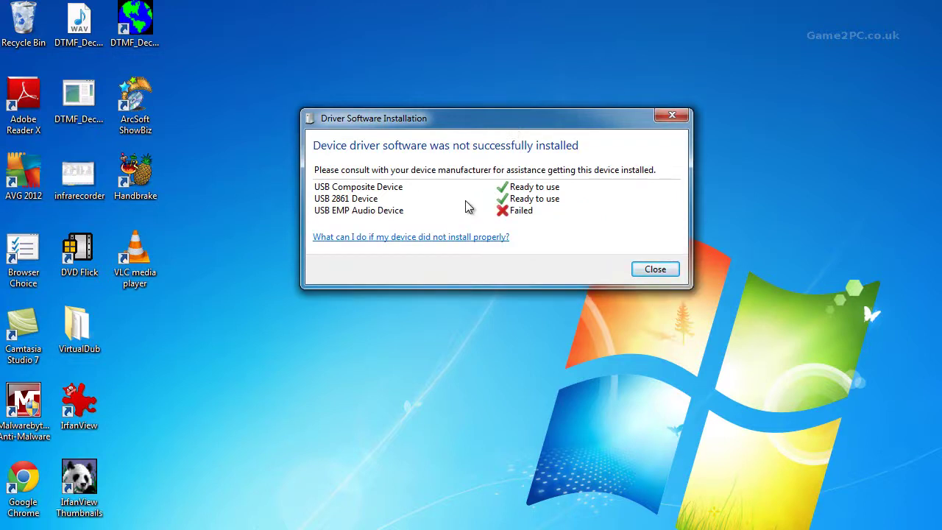
pyautogui.moveTo(481, 119); pyautogui.dragTo(525, 87)
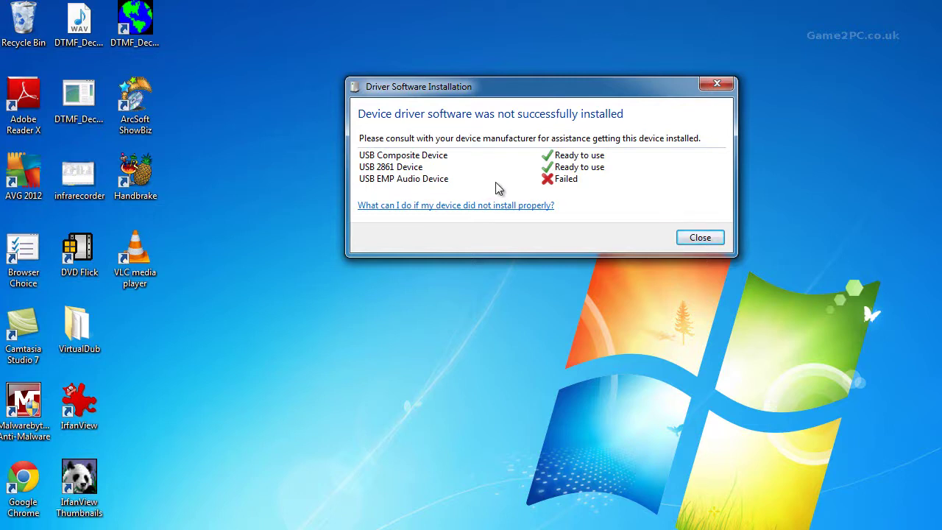
pyautogui.click(693, 241)
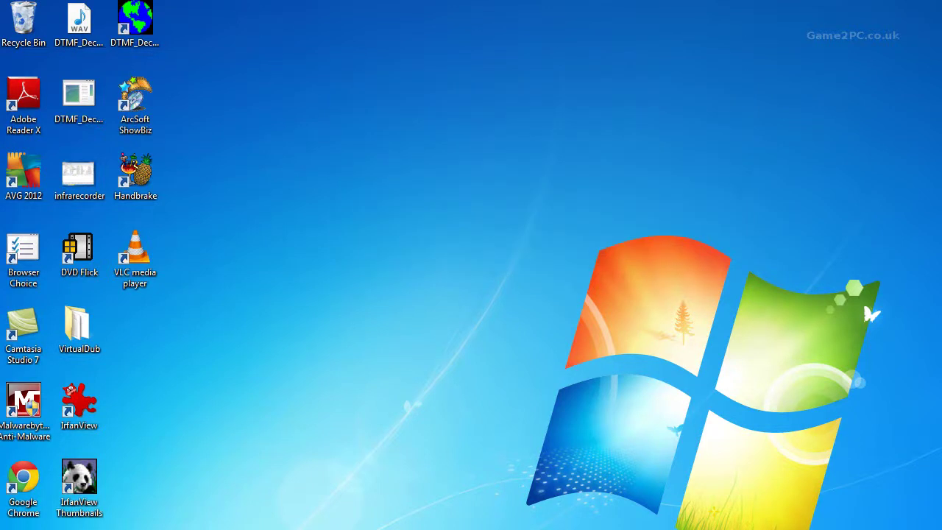
# Open Device Manager from the Hardware and Sound category of the Control Panel
pyautogui.press('super')
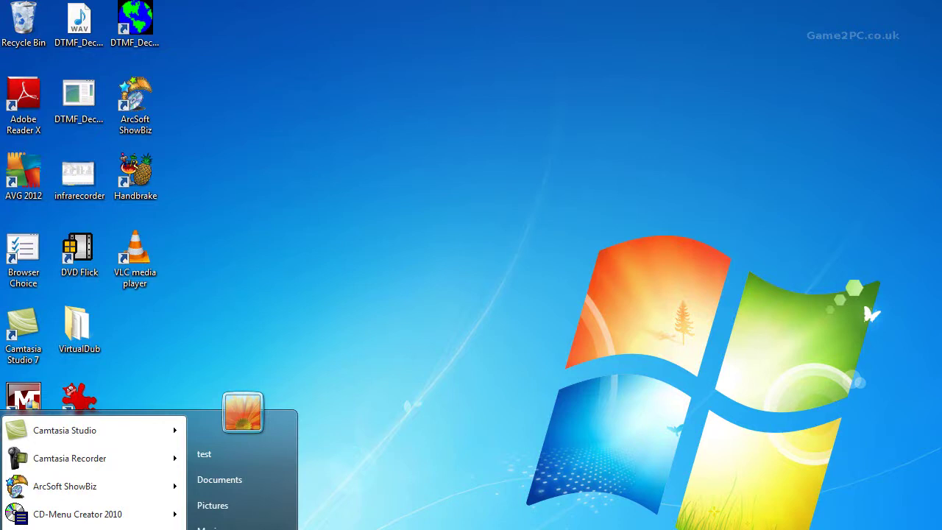
pyautogui.click(221, 526)
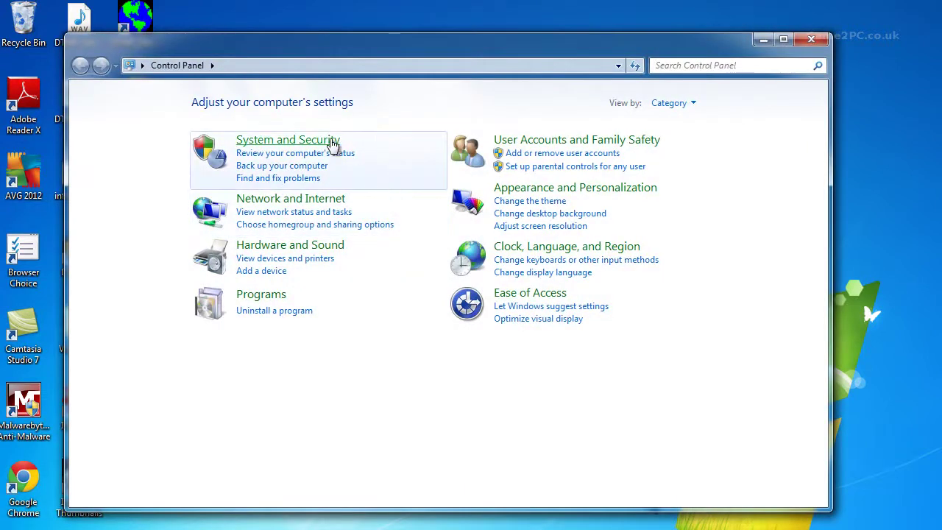
pyautogui.click(340, 249)
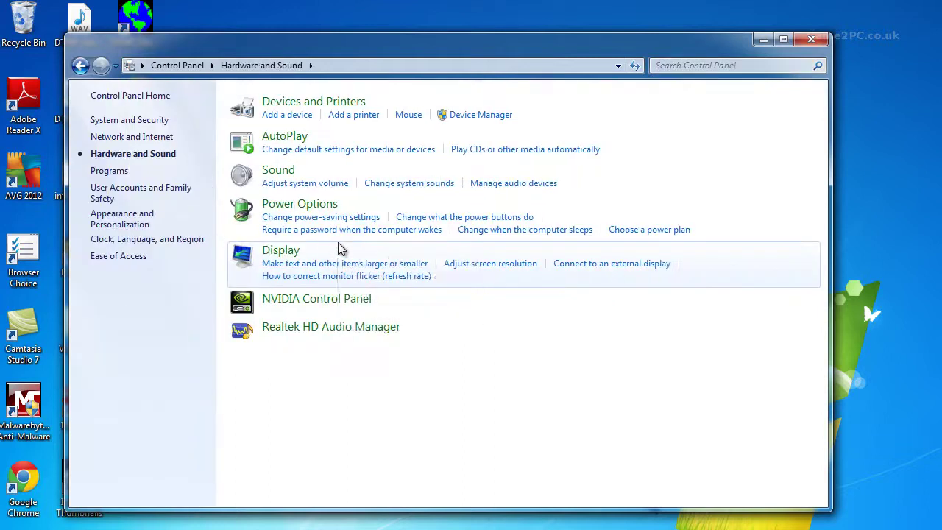
pyautogui.click(474, 115)
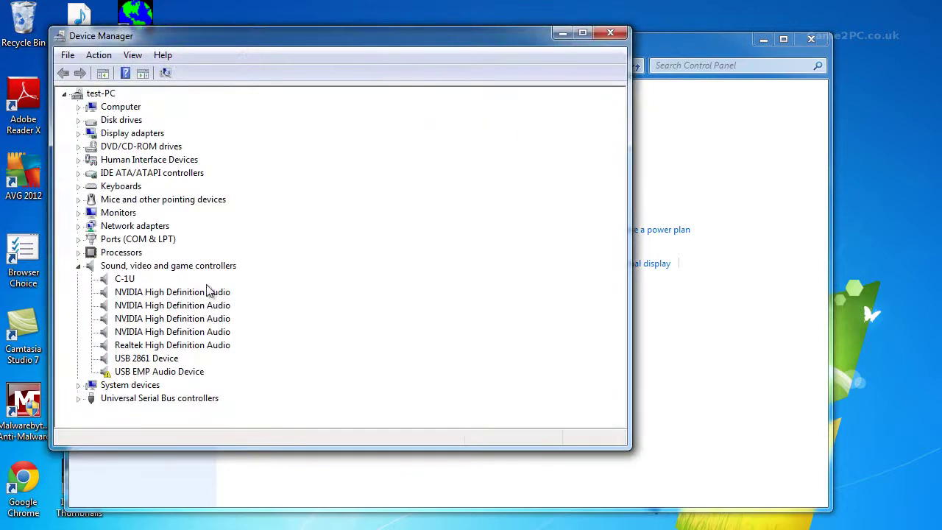
# Uninstall the USB EMP Audio Device and delete its driver software
pyautogui.click(155, 373)
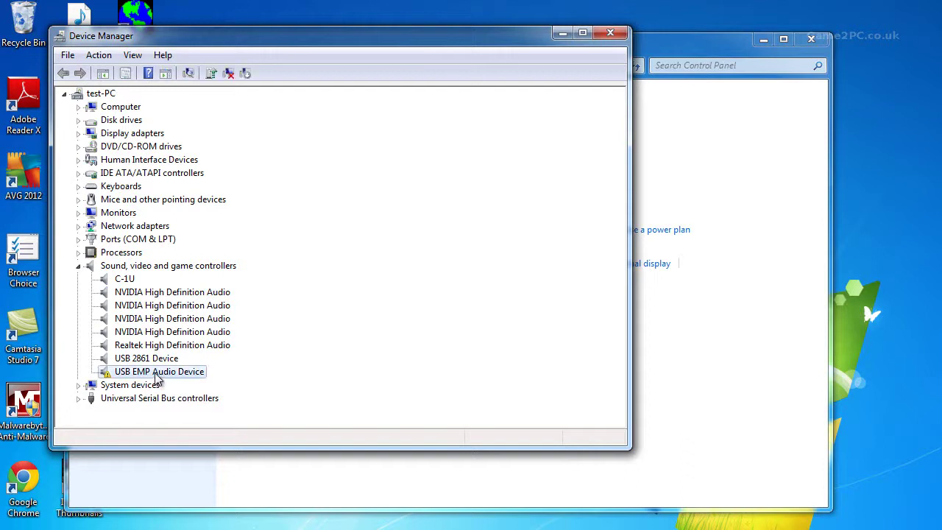
pyautogui.rightClick(156, 377)
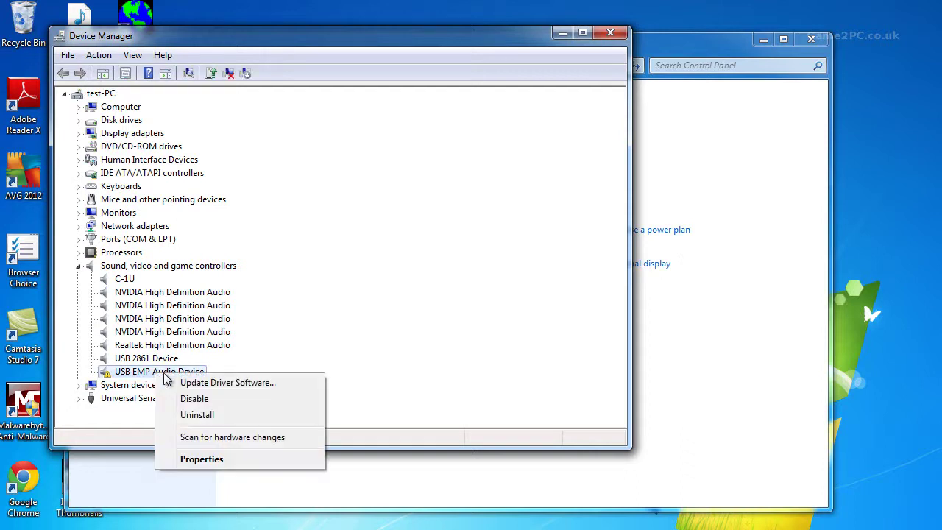
pyautogui.click(196, 416)
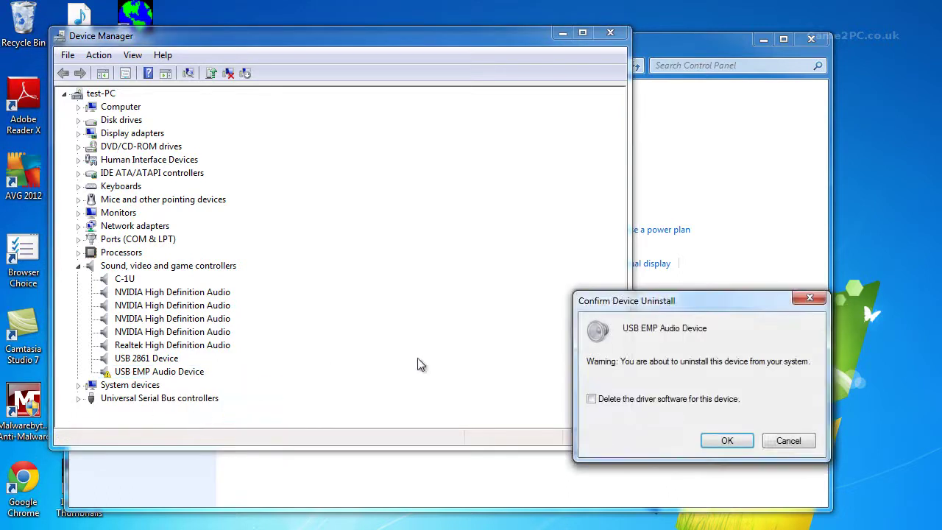
pyautogui.moveTo(603, 296); pyautogui.dragTo(327, 115)
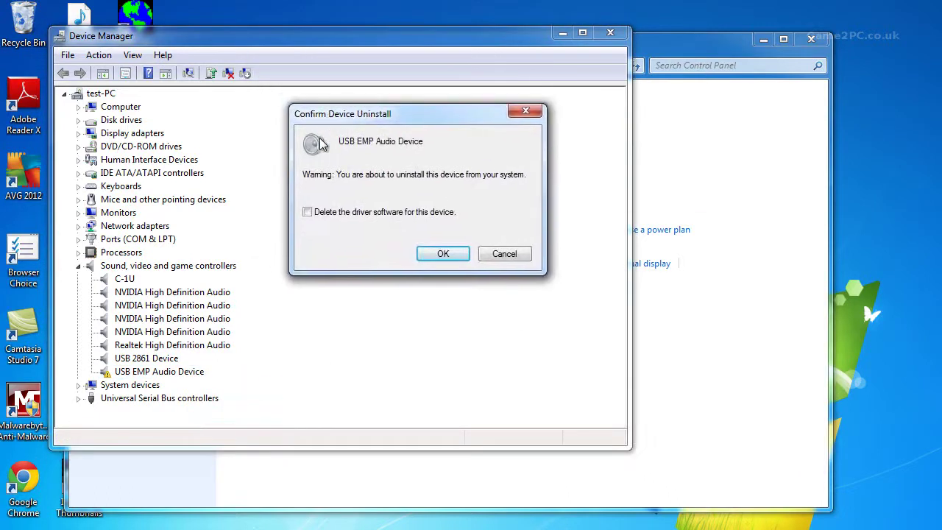
pyautogui.click(306, 213)
pyautogui.click(442, 254)
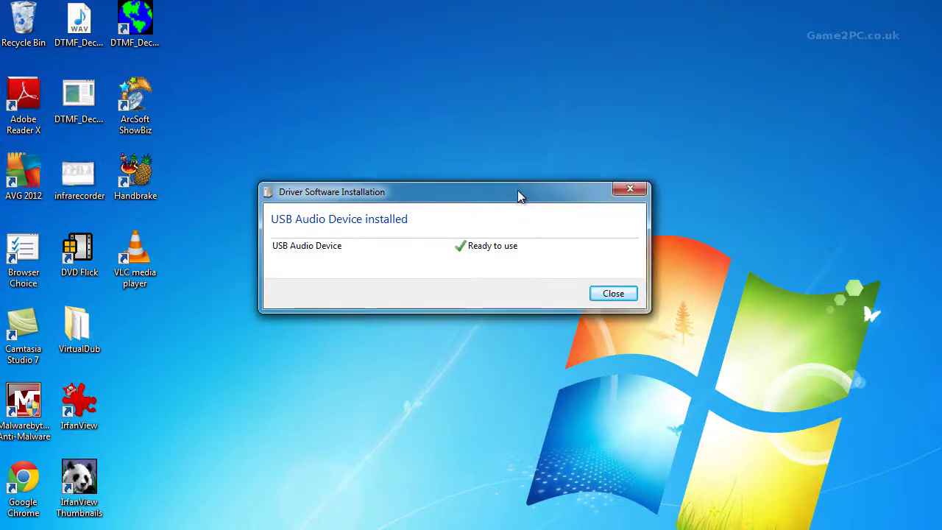
# Check the USB Audio Device entry under Sound, video and game controllers in Device Manager, and close Device Manager
pyautogui.moveTo(515, 193); pyautogui.dragTo(511, 176)
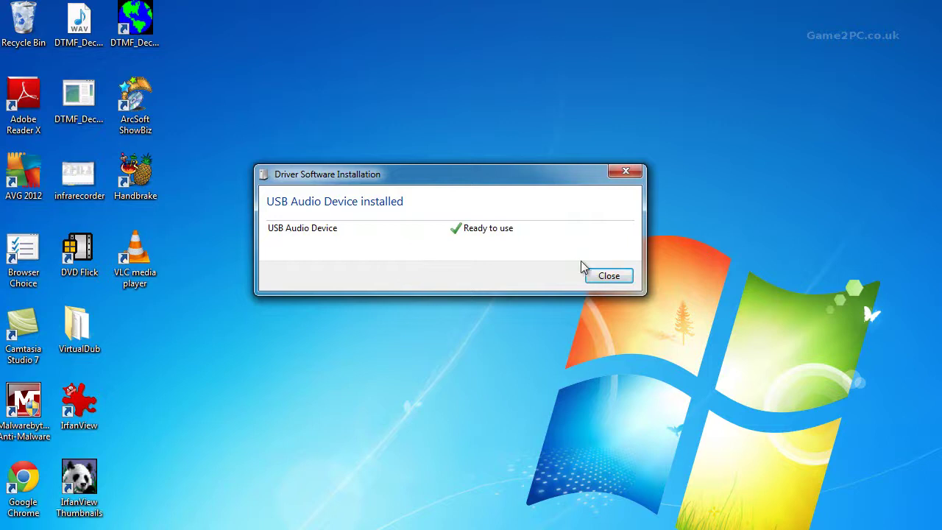
pyautogui.press('super')
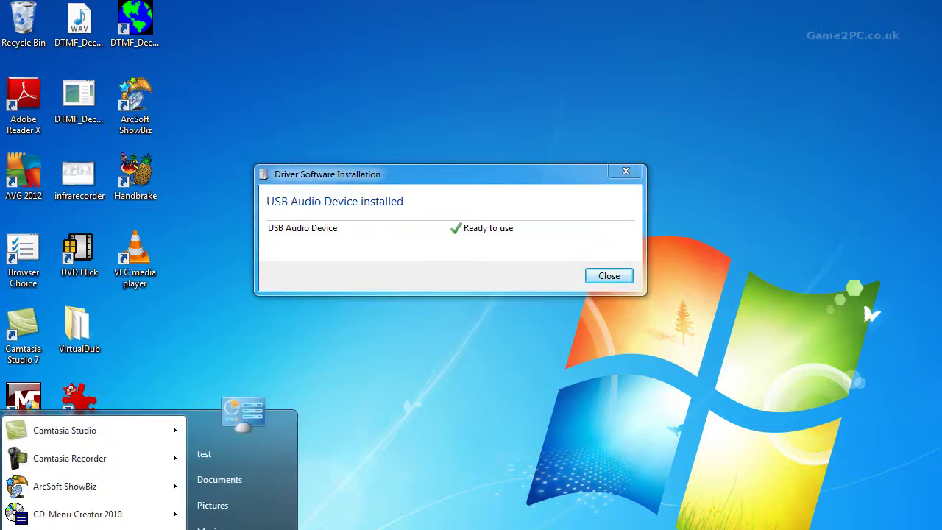
pyautogui.press('Escape')
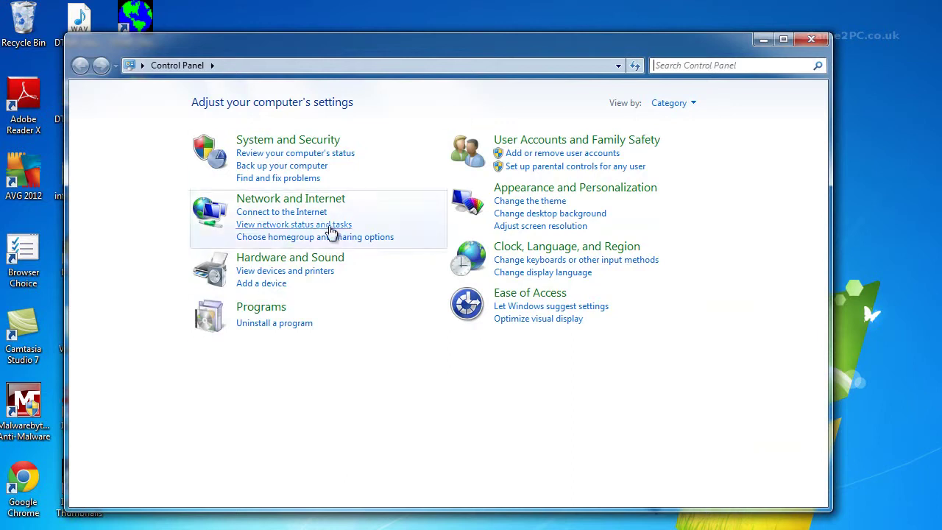
pyautogui.click(315, 258)
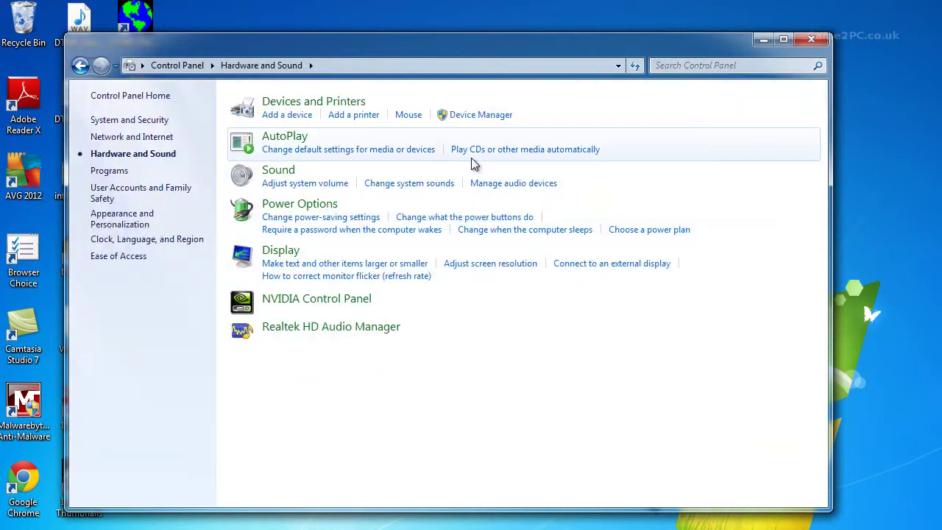
pyautogui.click(473, 116)
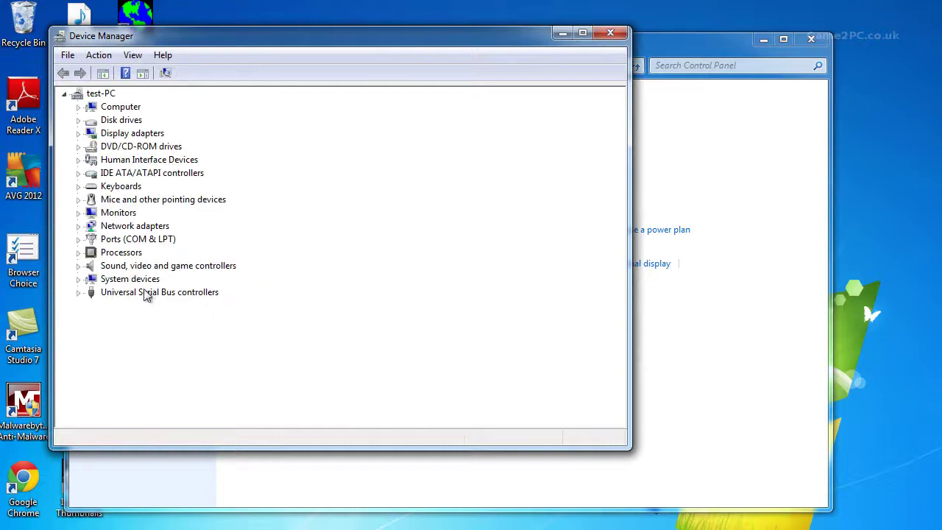
pyautogui.click(79, 265)
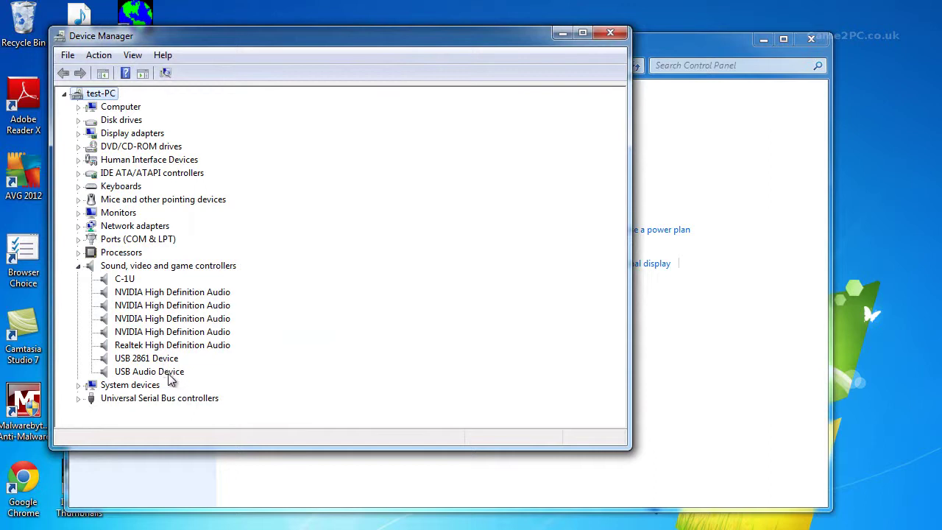
pyautogui.click(612, 35)
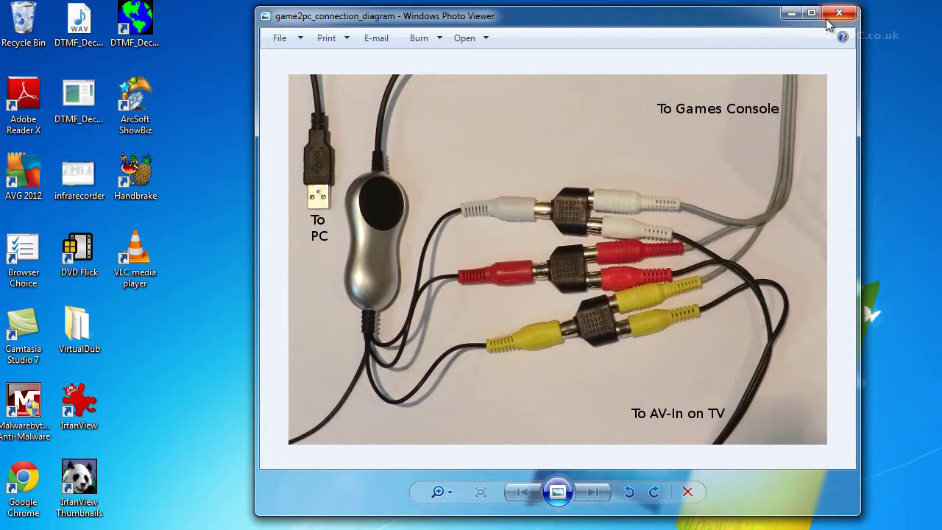
# Minimize the connection diagram, play the console recording 2012_8_25_15_43_12.mpg in VLC media player, and close the player
pyautogui.click(788, 16)
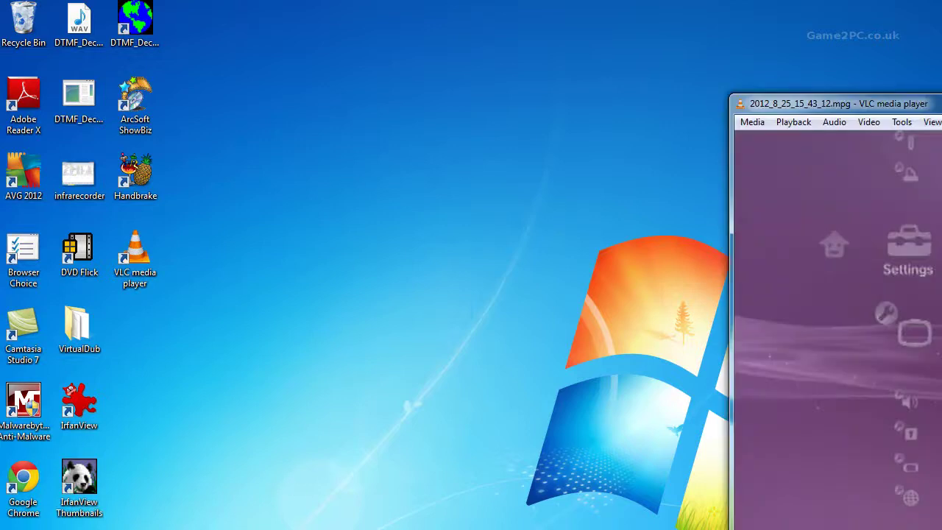
pyautogui.moveTo(790, 107); pyautogui.dragTo(278, 19)
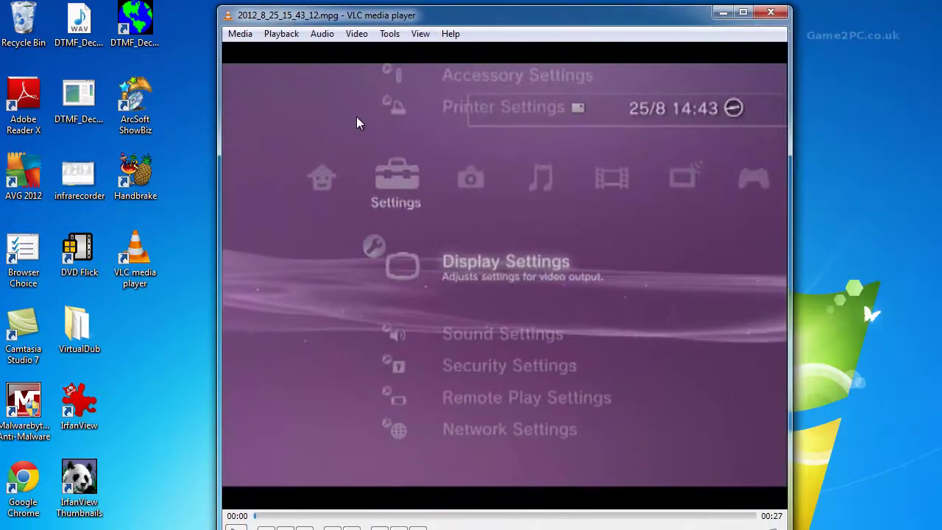
pyautogui.moveTo(550, 528); pyautogui.dragTo(550, 509)
pyautogui.click(236, 495)
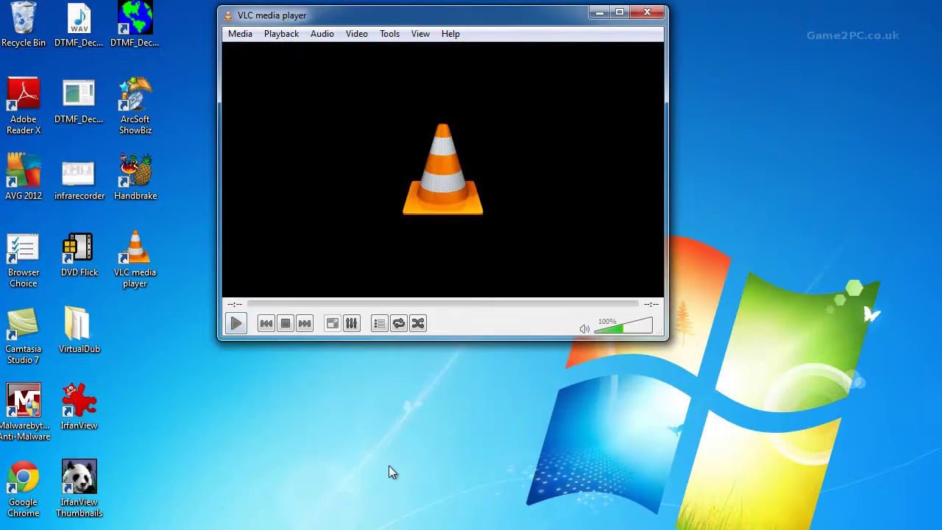
pyautogui.click(650, 13)
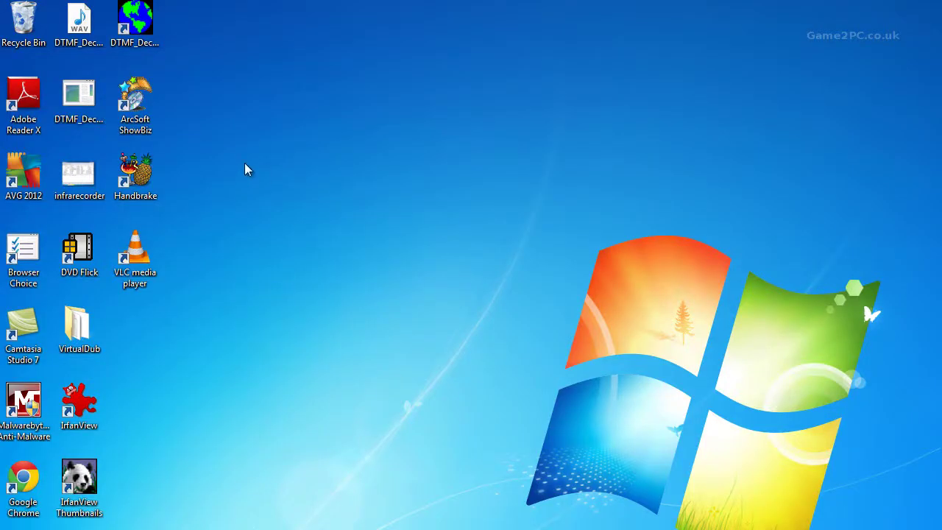
# Launch ArcSoft ShowBiz and open its Capture Module
pyautogui.doubleClick(130, 106)
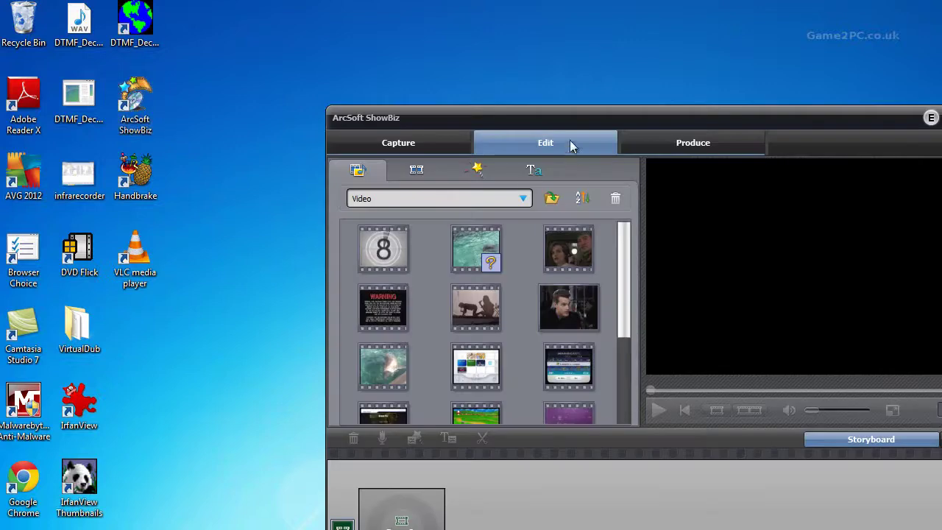
pyautogui.moveTo(554, 115); pyautogui.dragTo(311, 14)
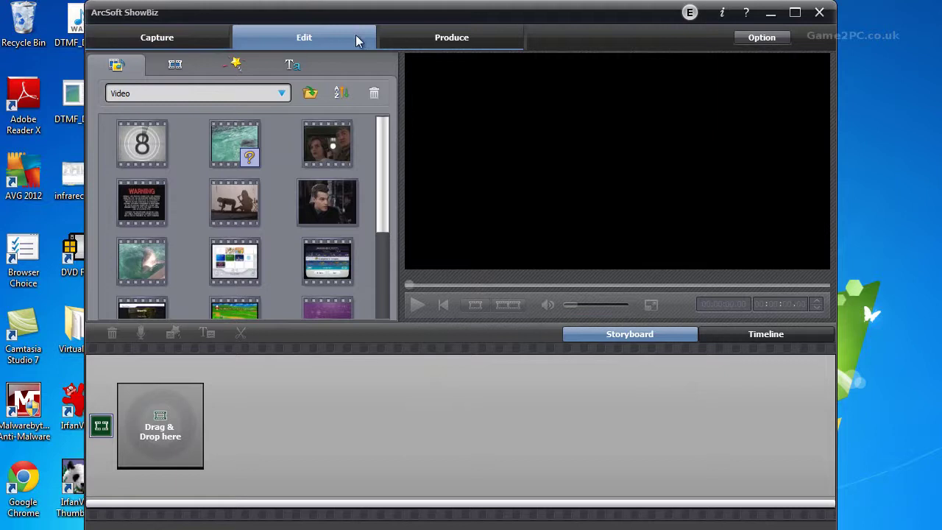
pyautogui.click(149, 38)
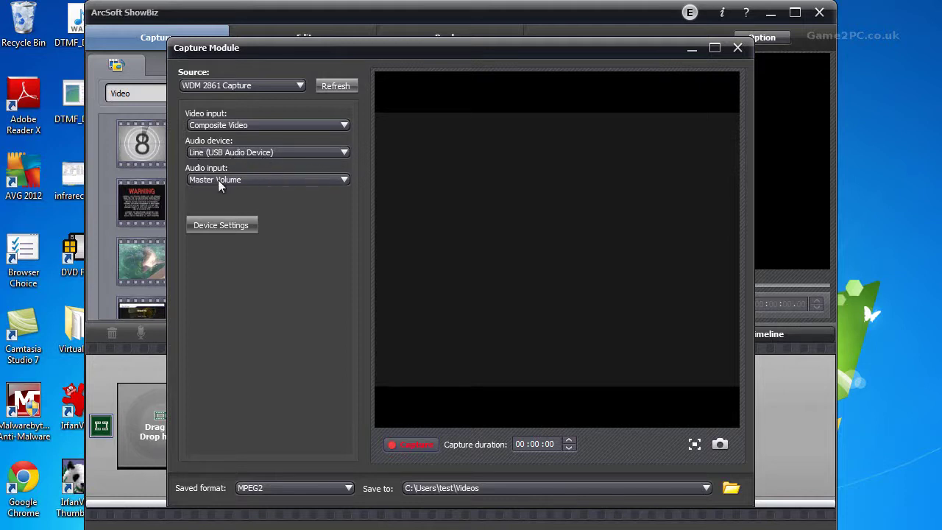
# Set the capture device's video standard to PAL_I in its device settings
pyautogui.click(231, 223)
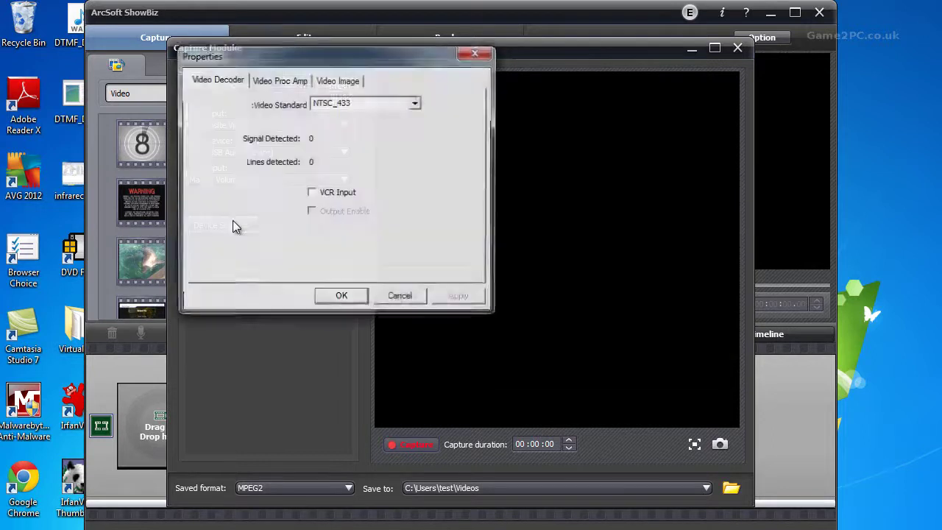
pyautogui.click(416, 104)
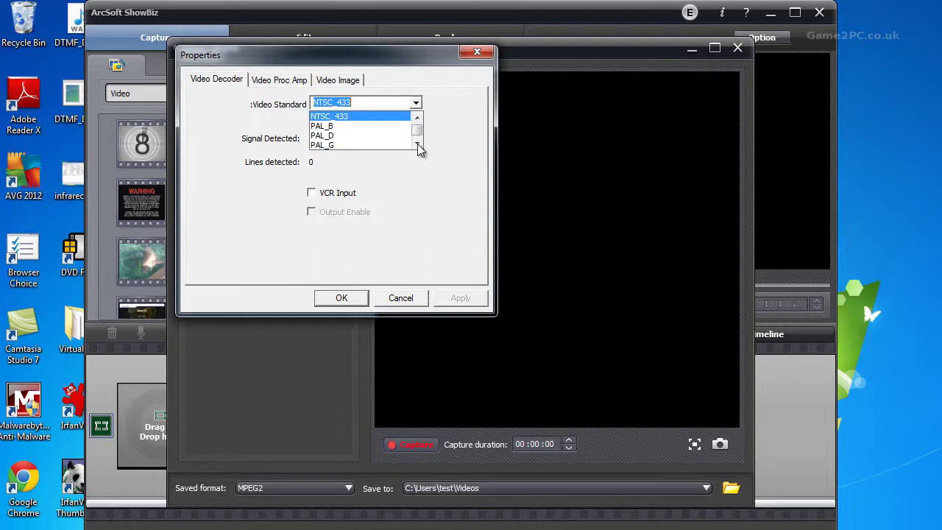
pyautogui.click(417, 118)
pyautogui.click(417, 119)
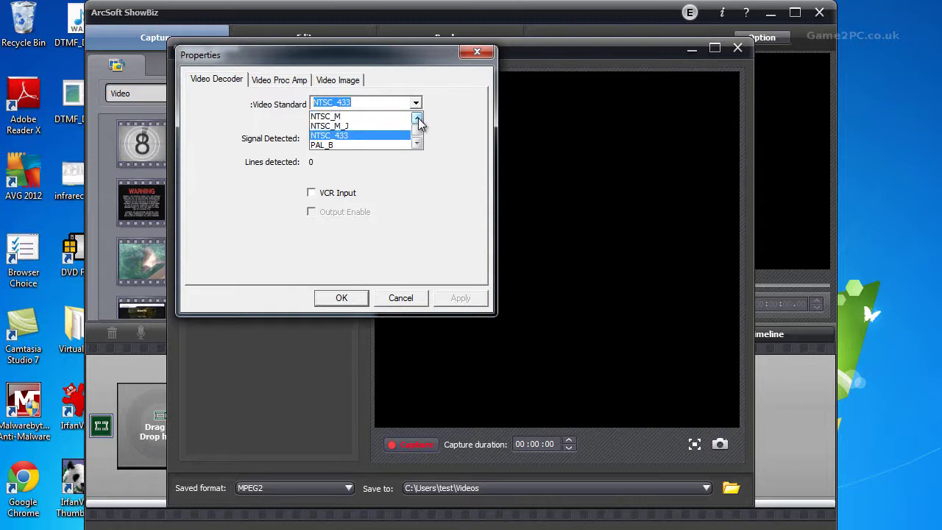
pyautogui.click(418, 143)
pyautogui.click(417, 144)
pyautogui.click(417, 144)
pyautogui.click(417, 143)
pyautogui.click(417, 143)
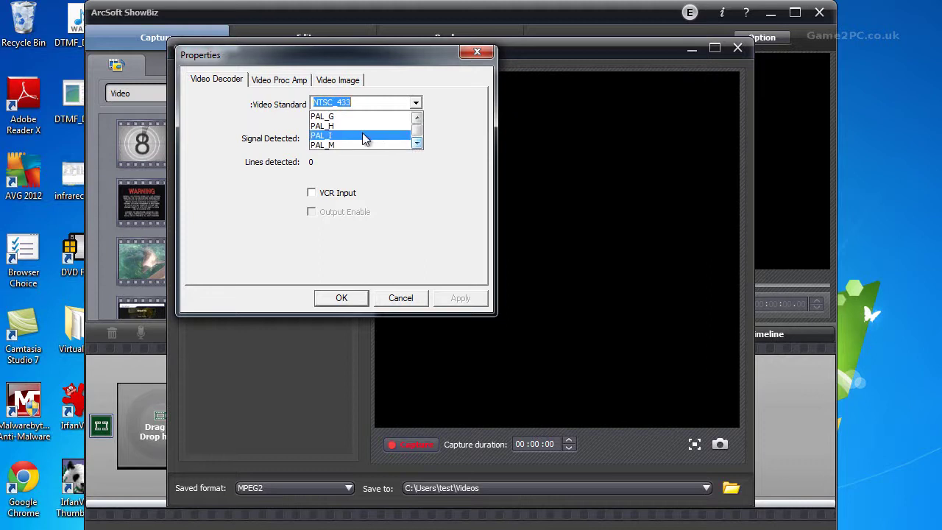
pyautogui.click(362, 136)
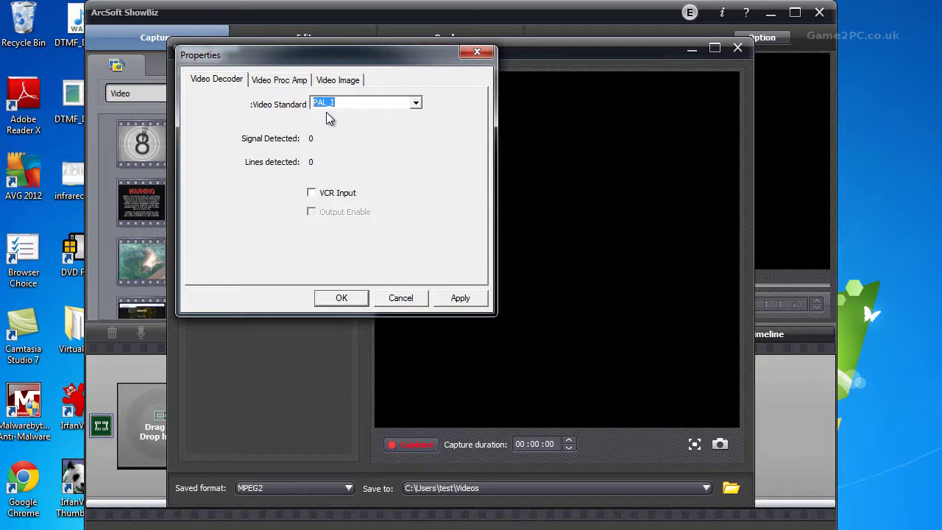
# Review the Video Proc Amp and Video Image settings and confirm the capture device's properties
pyautogui.click(298, 80)
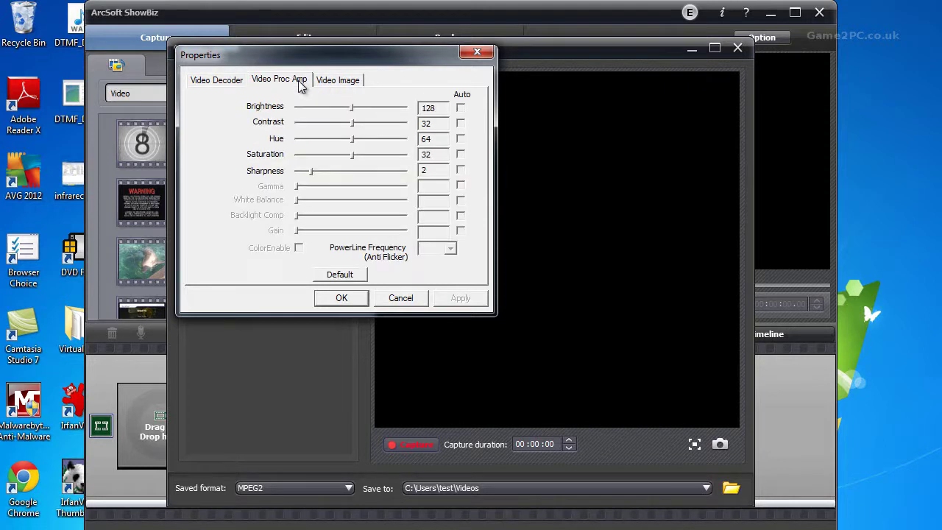
pyautogui.click(347, 81)
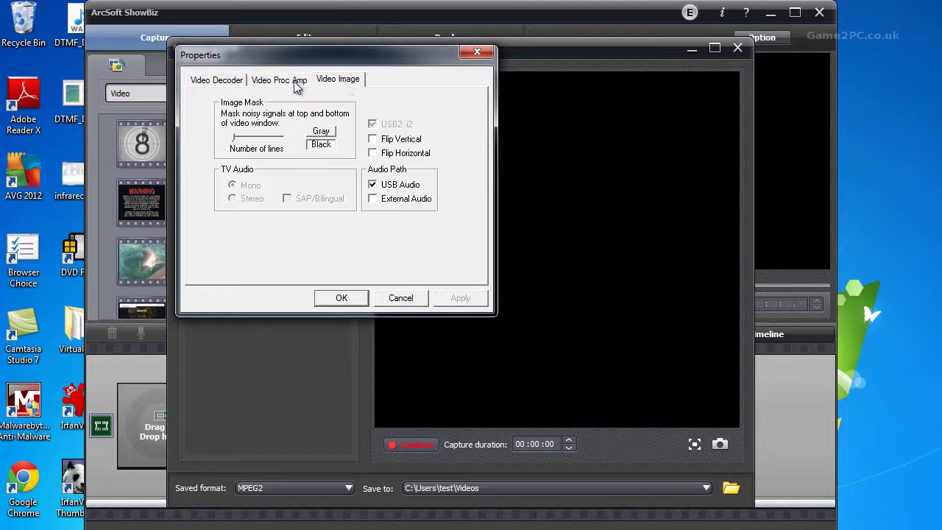
pyautogui.click(226, 81)
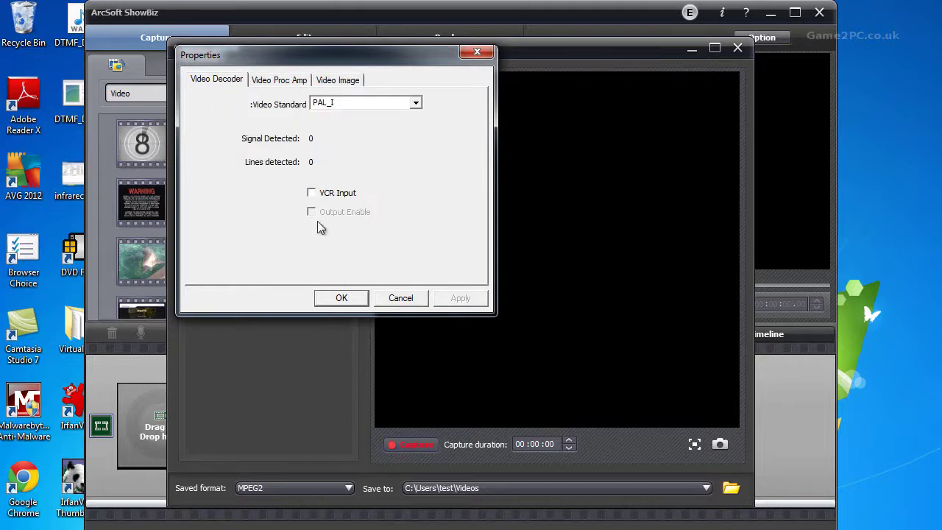
pyautogui.click(354, 299)
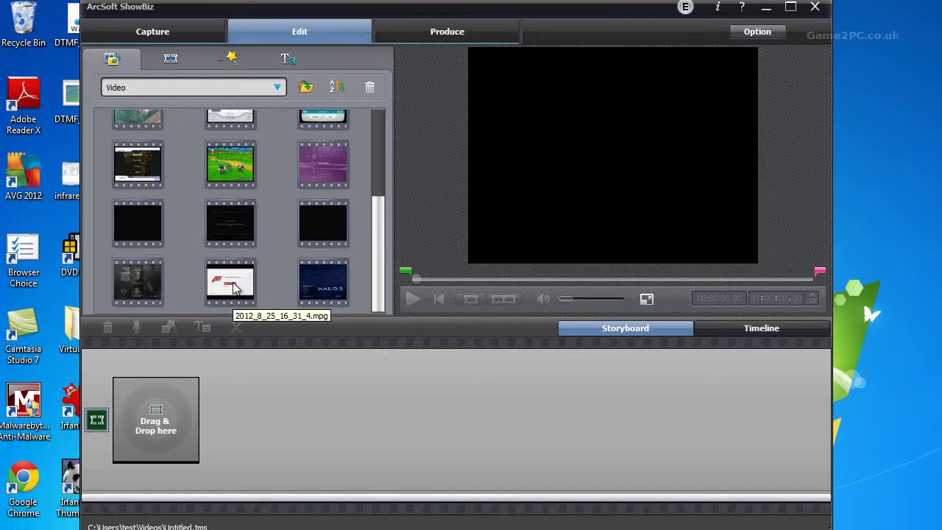
# Add the clip 2012_8_25_16_31_4.mpg to the storyboard and preview it from about 00:02:25
pyautogui.moveTo(235, 289); pyautogui.dragTo(173, 412)
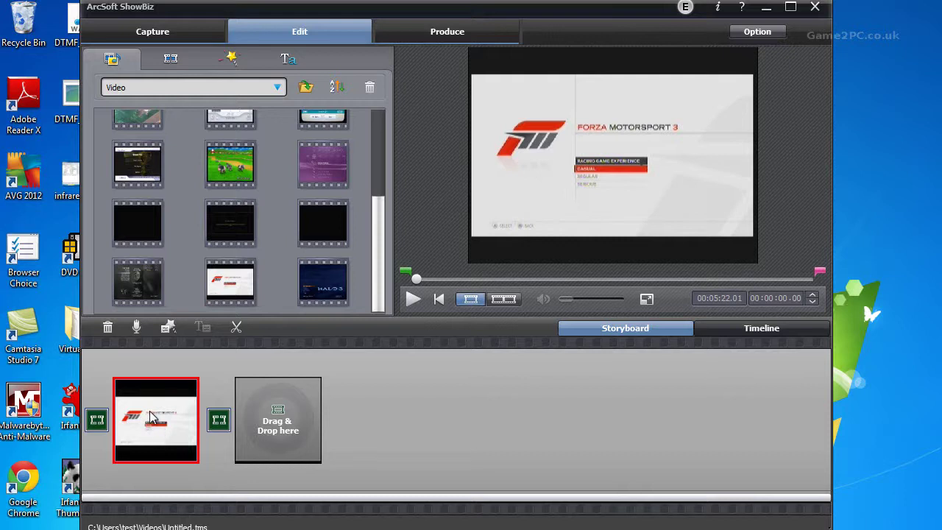
pyautogui.click(414, 300)
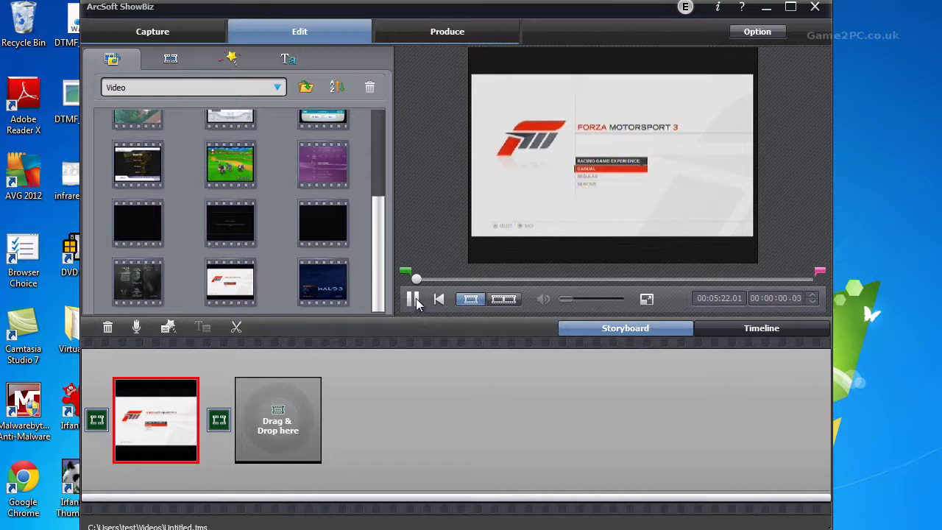
pyautogui.moveTo(453, 281); pyautogui.dragTo(590, 282)
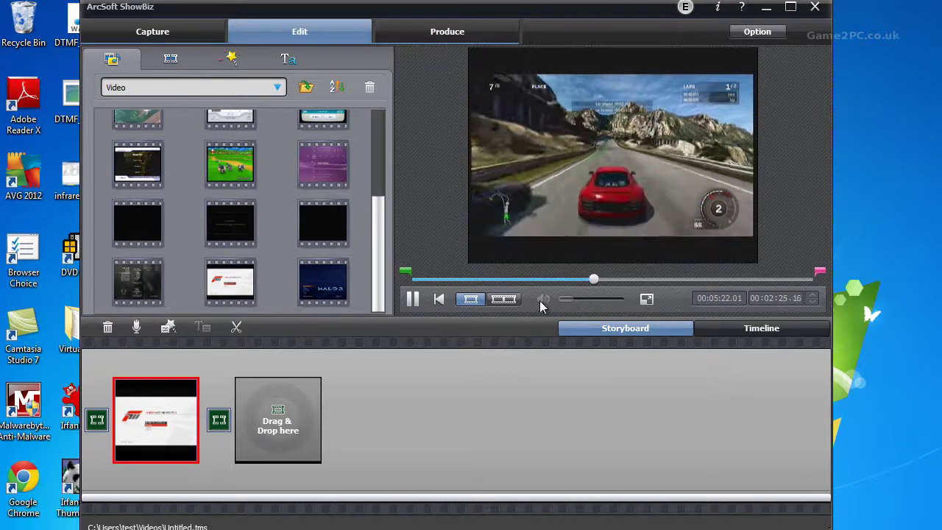
# Pause the preview and use Multi-Trim to cut the section from the clip's start to about 00:01:08.25
pyautogui.click(417, 300)
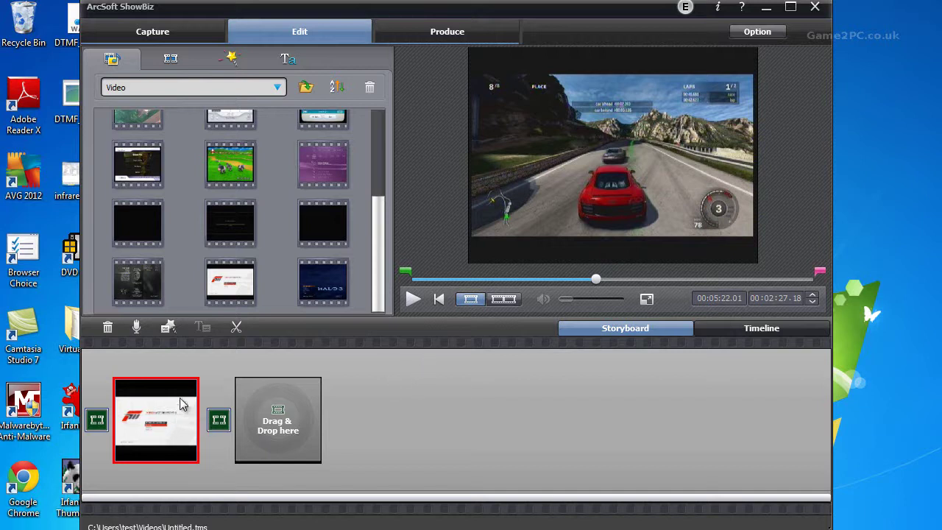
pyautogui.click(236, 327)
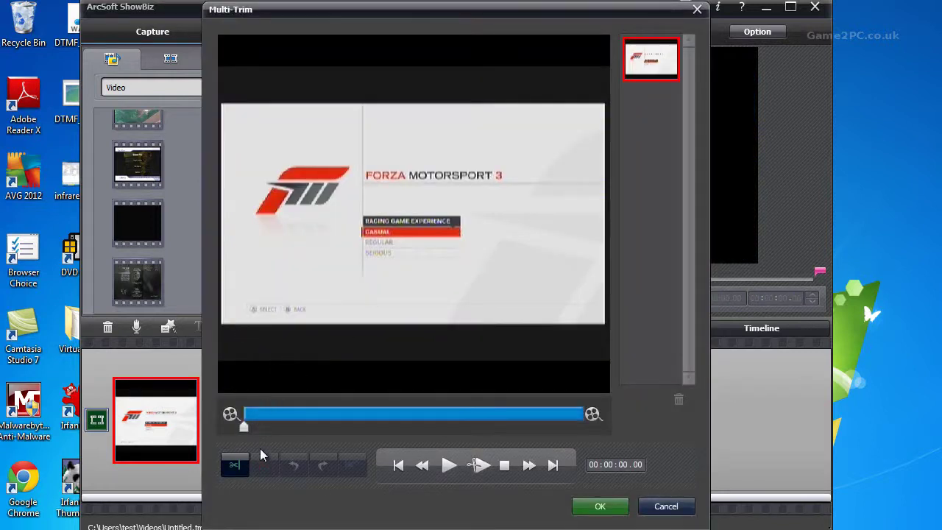
pyautogui.moveTo(245, 426); pyautogui.dragTo(313, 430)
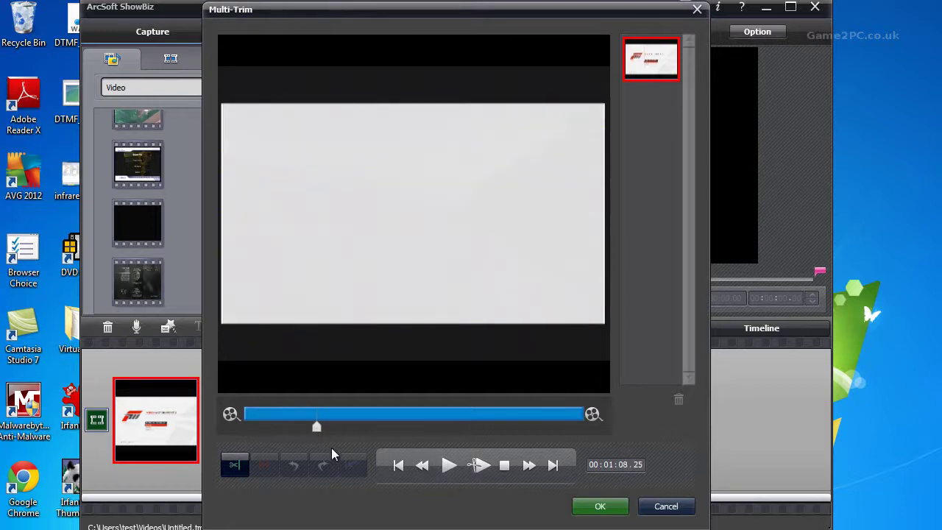
pyautogui.click(234, 465)
pyautogui.moveTo(316, 429); pyautogui.dragTo(237, 427)
pyautogui.click(264, 465)
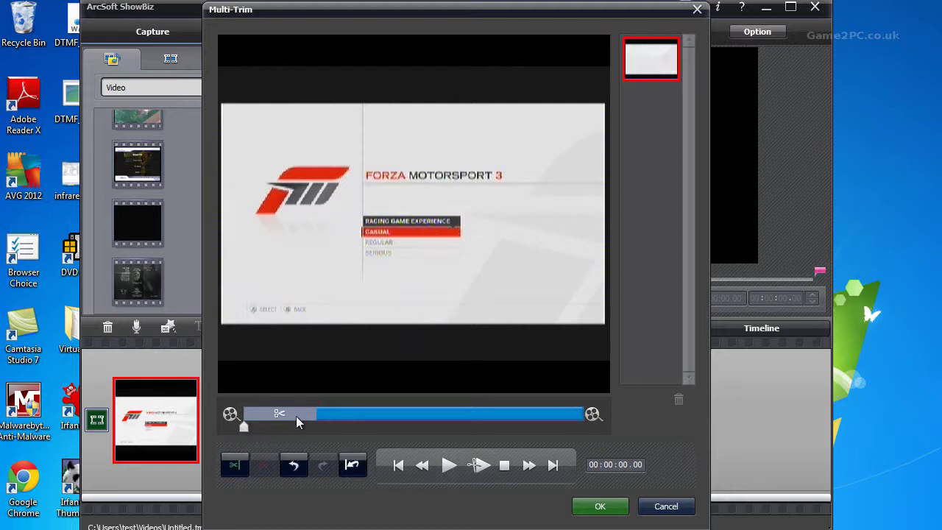
# Cut the clip from 00:05:01.24 to its end at 00:05:22.01, apply the trims, and briefly preview the trimmed clip
pyautogui.moveTo(244, 427); pyautogui.dragTo(562, 431)
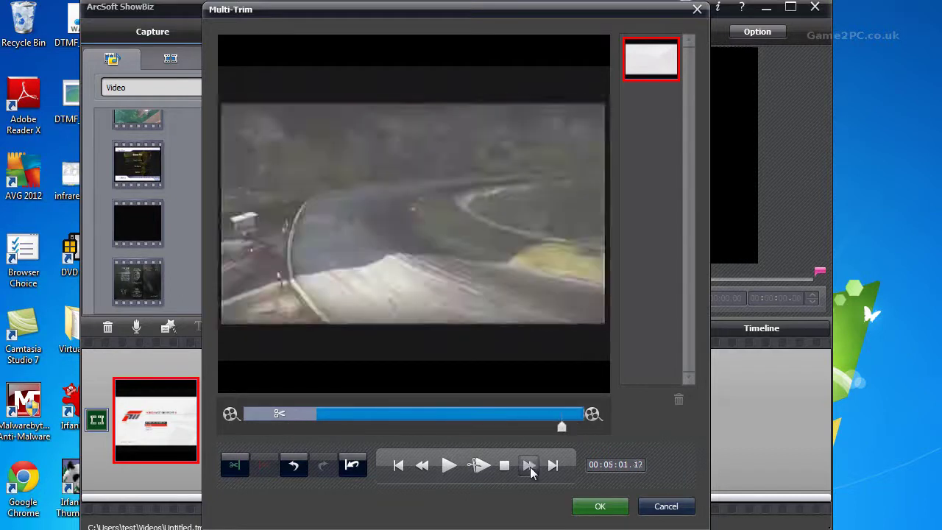
pyautogui.click(235, 464)
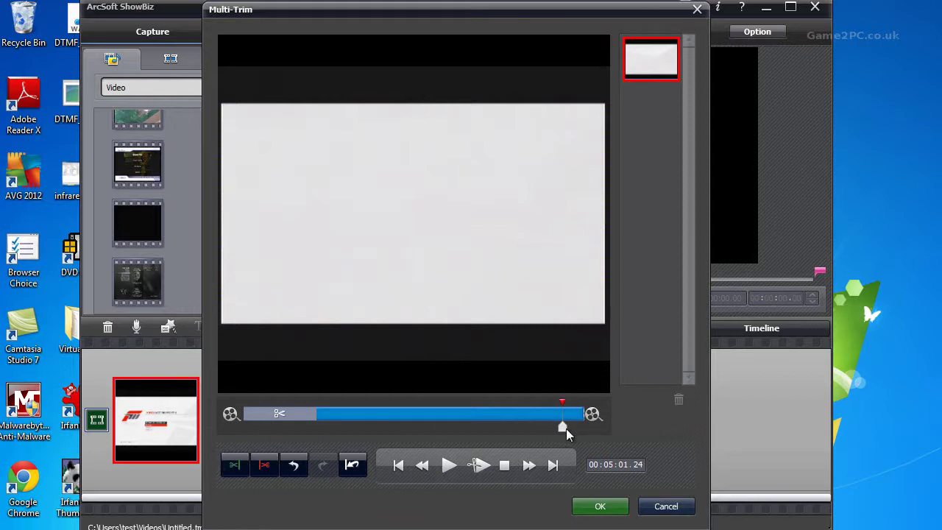
pyautogui.moveTo(561, 425); pyautogui.dragTo(607, 427)
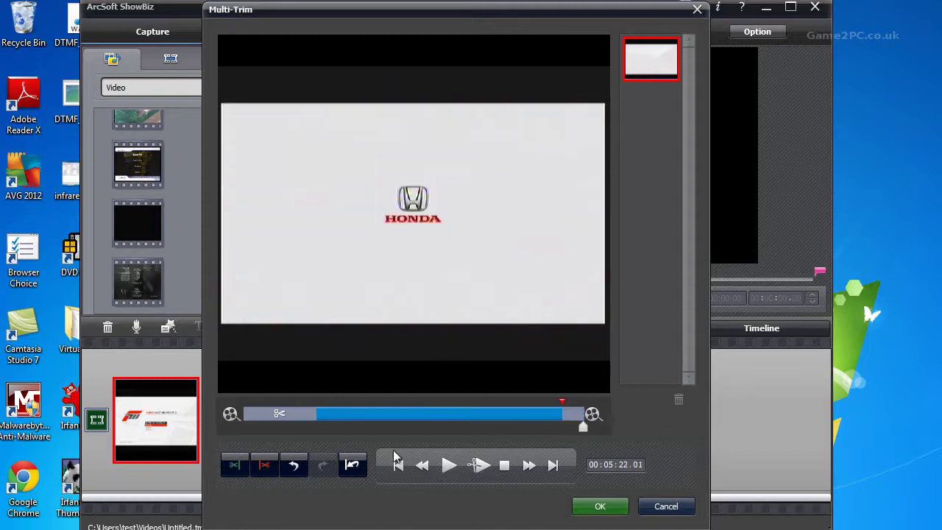
pyautogui.click(264, 465)
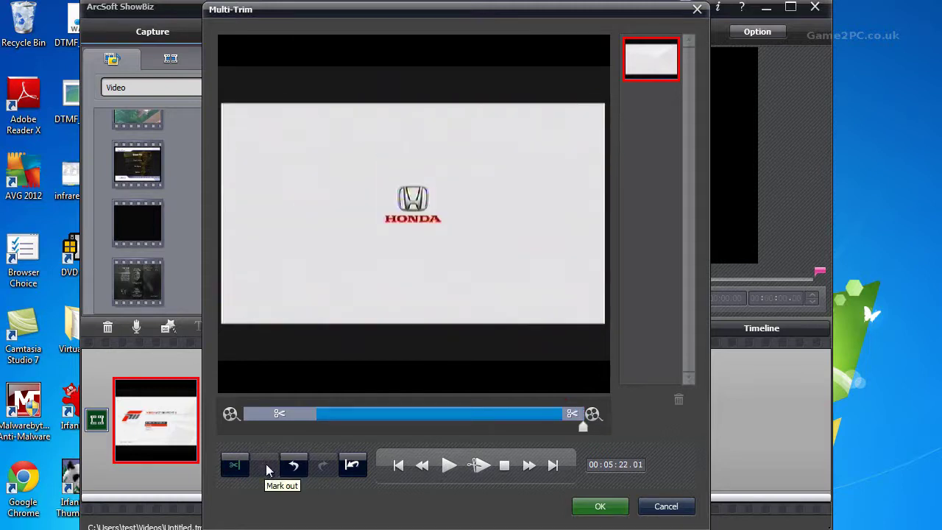
pyautogui.moveTo(583, 426); pyautogui.dragTo(378, 427)
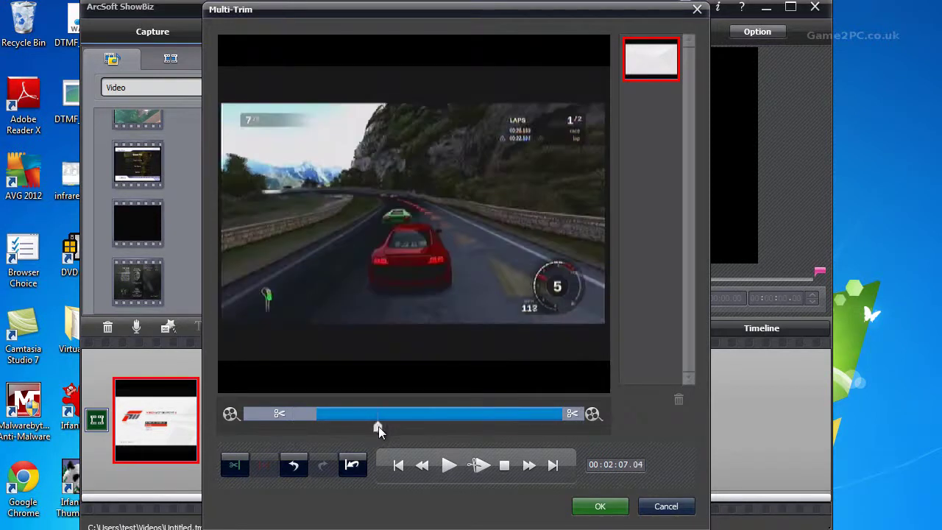
pyautogui.click(608, 506)
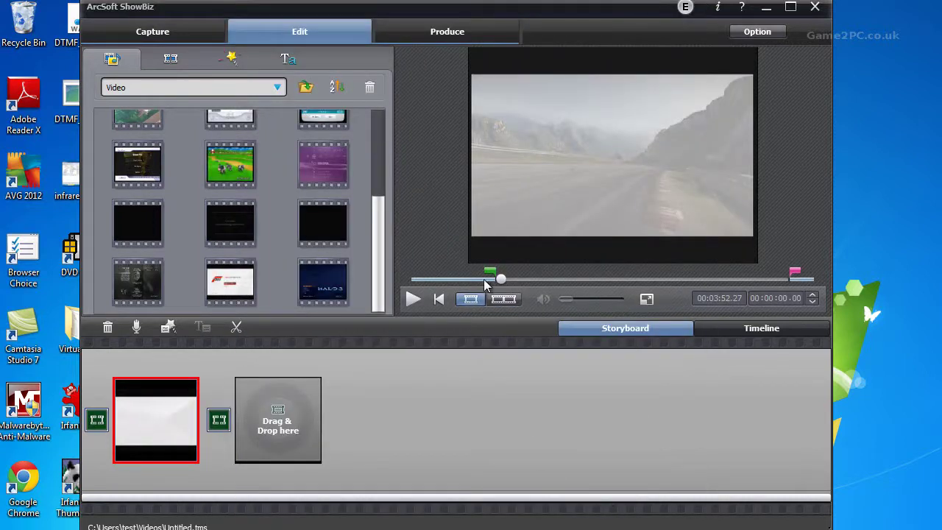
pyautogui.click(415, 300)
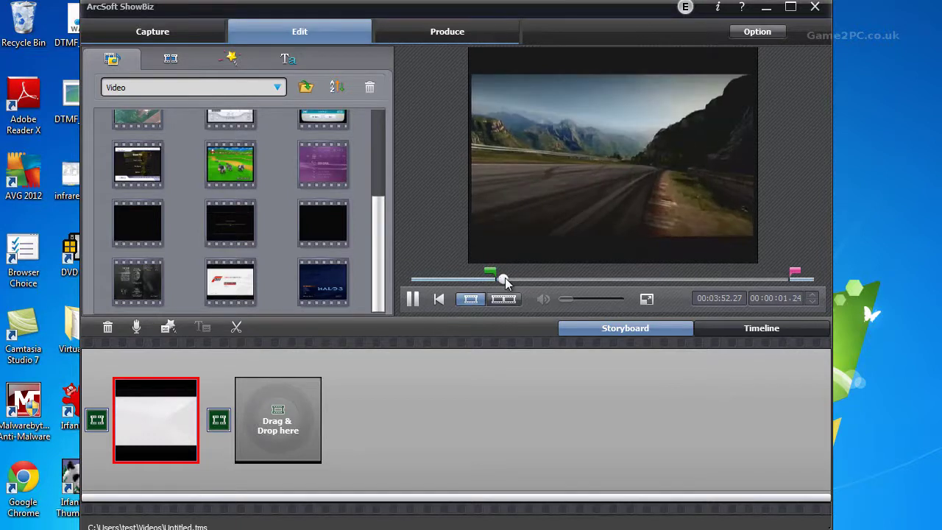
pyautogui.click(410, 299)
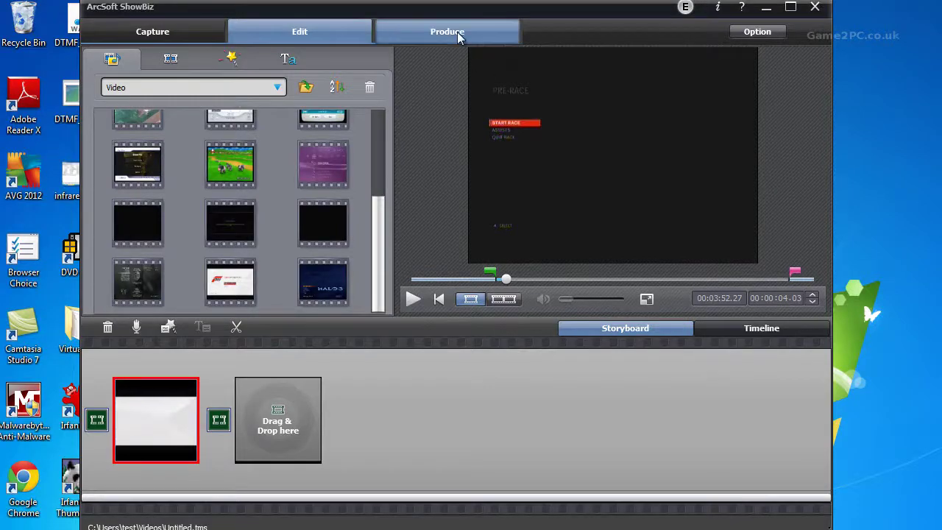
# Open the Create File production settings for the trimmed clip and choose File as the output type
pyautogui.click(459, 32)
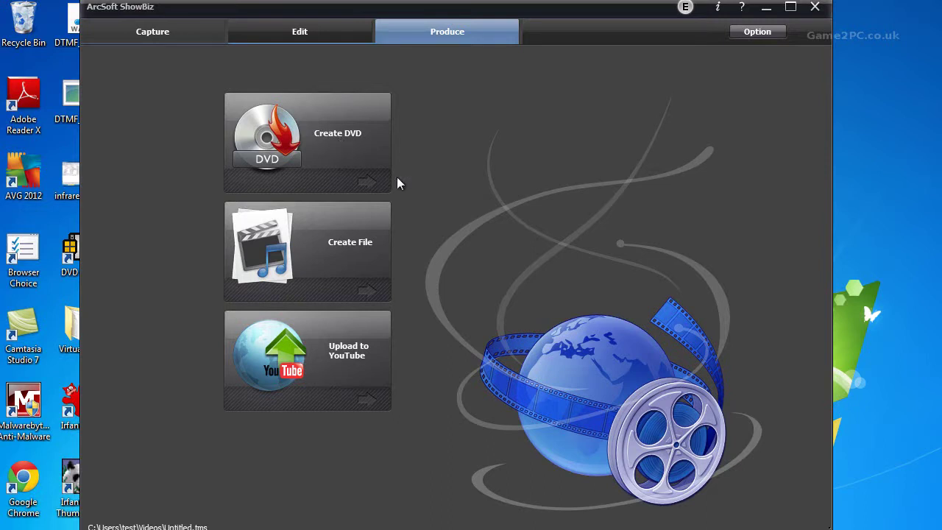
pyautogui.click(340, 255)
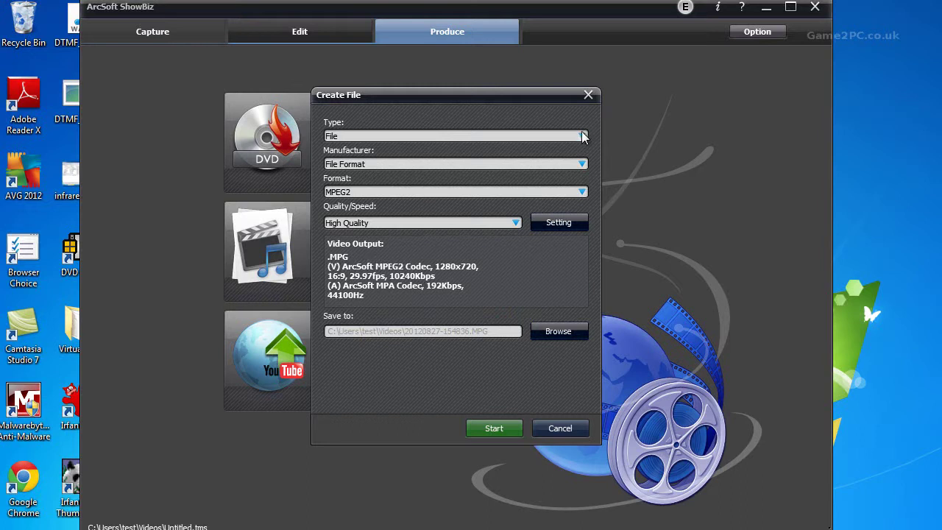
pyautogui.click(581, 136)
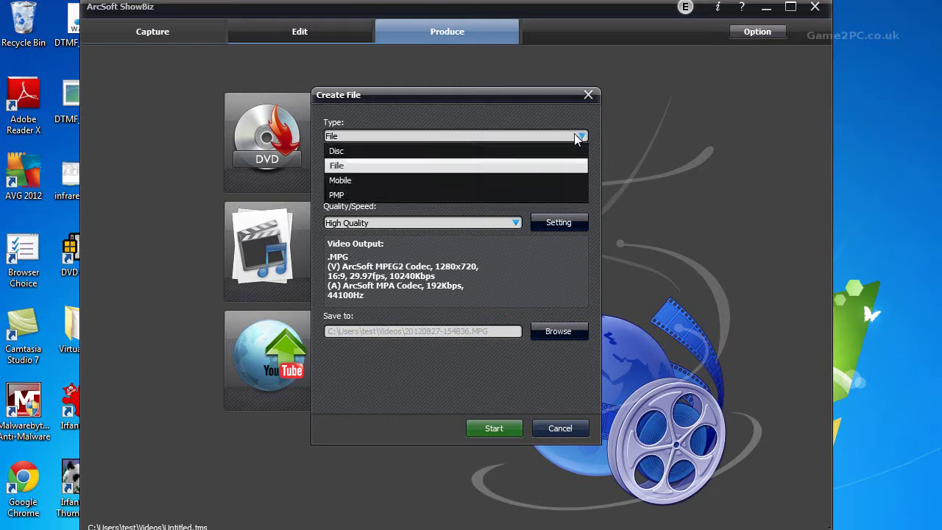
pyautogui.click(513, 165)
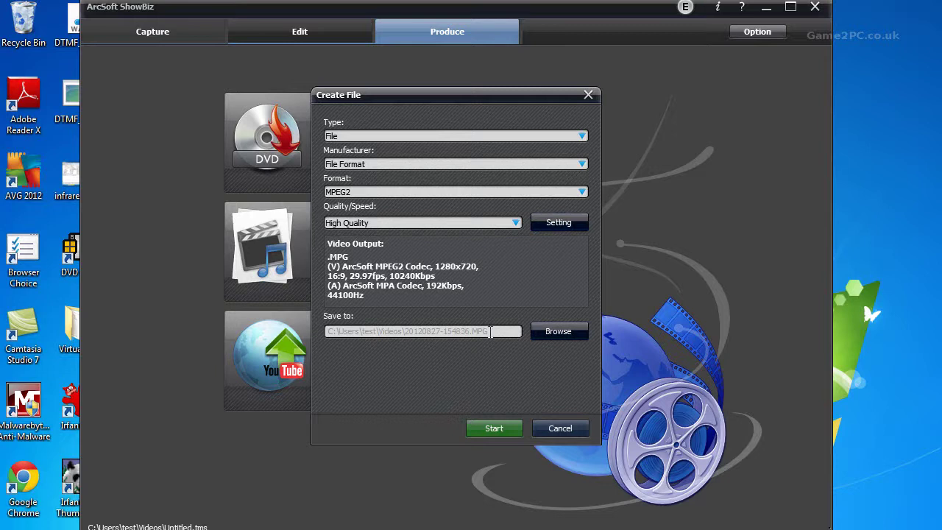
# Name the output test6 in the My Videos folder and produce it as a High Quality MPEG2 file
pyautogui.moveTo(491, 332); pyautogui.dragTo(409, 333)
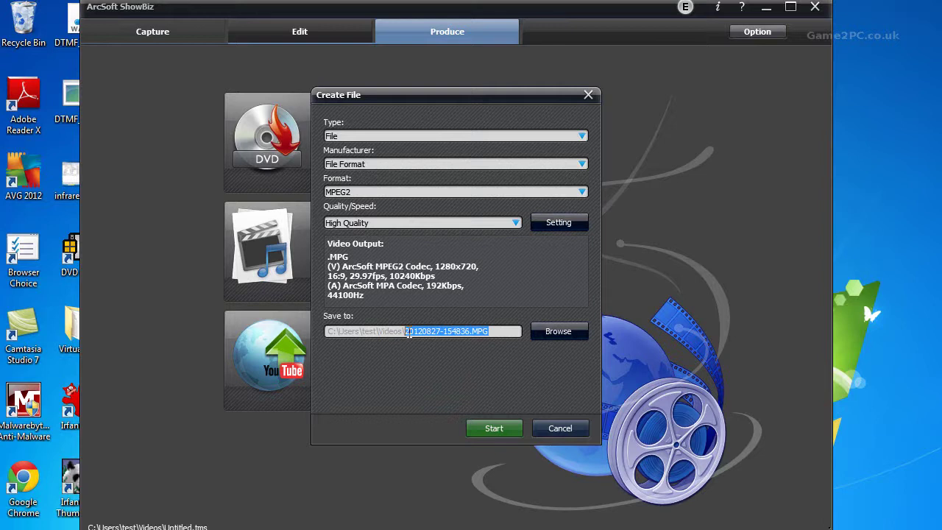
pyautogui.click(579, 336)
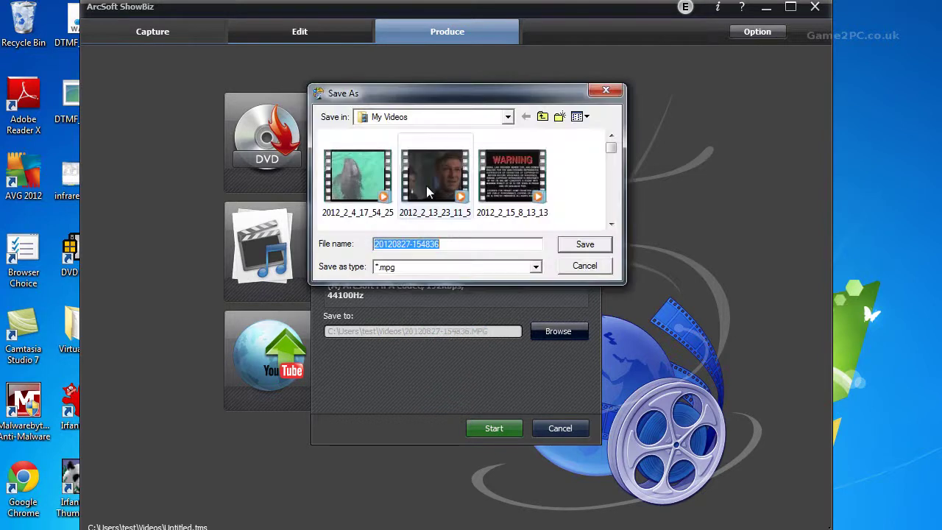
pyautogui.write('test6')
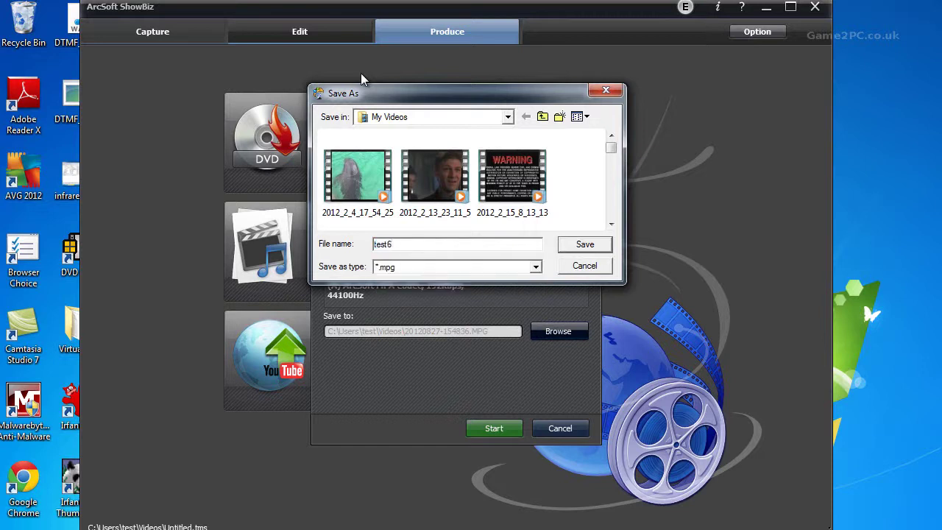
pyautogui.click(580, 244)
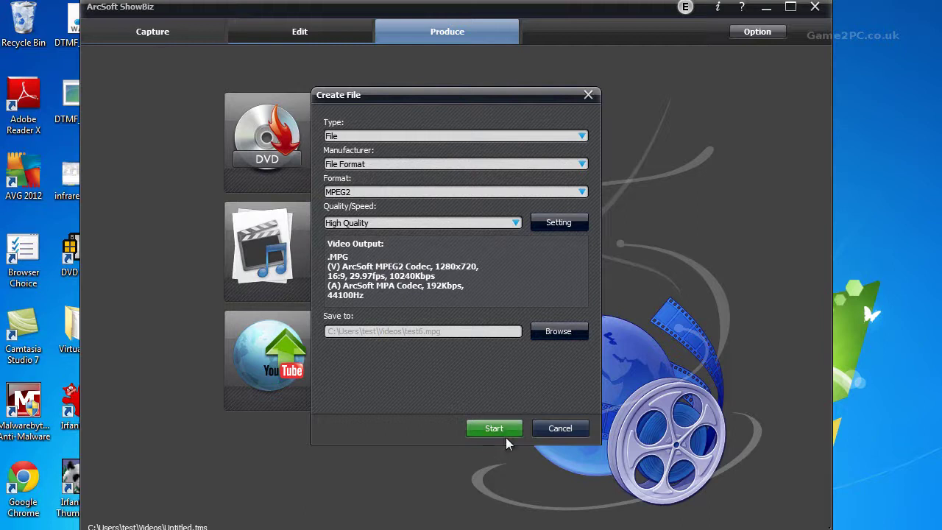
pyautogui.click(504, 430)
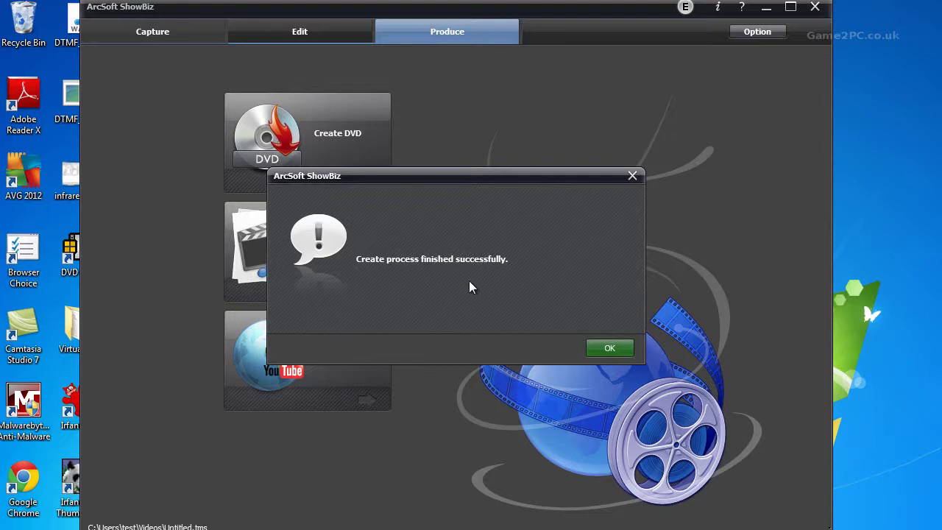
pyautogui.click(610, 349)
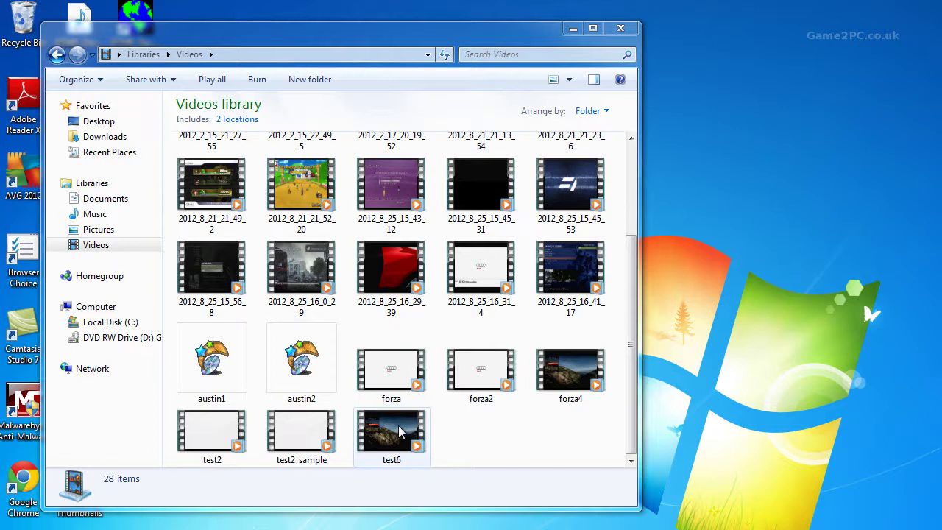
# Play the exported test6 video from the Videos library in VLC media player
pyautogui.click(399, 433)
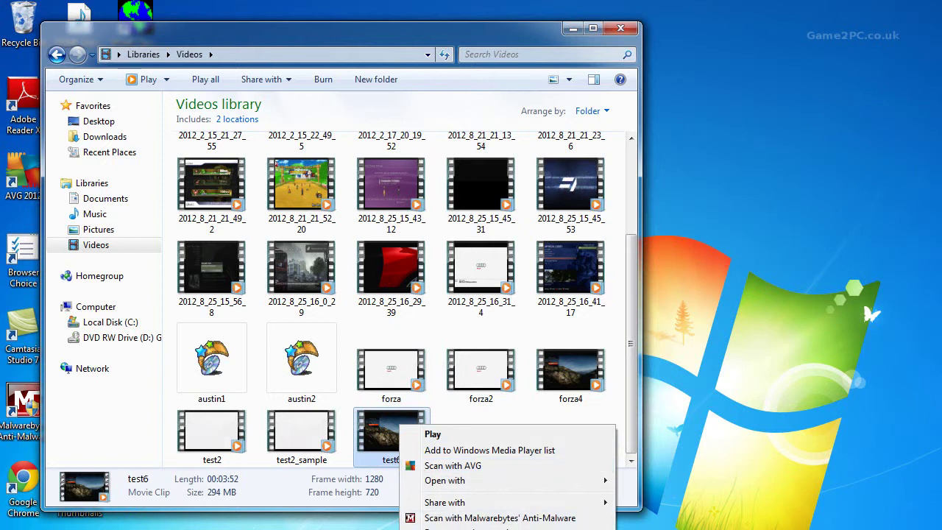
pyautogui.moveTo(478, 480)
pyautogui.click(666, 513)
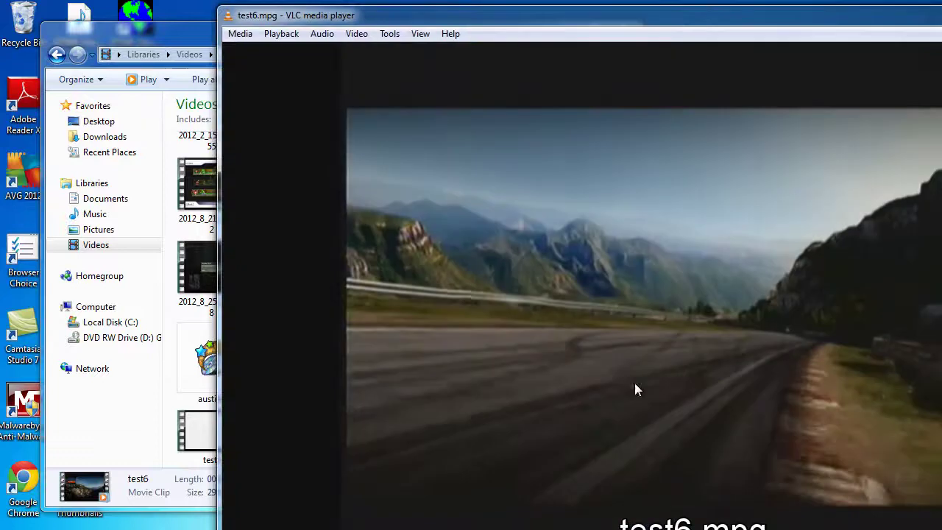
pyautogui.moveTo(670, 18); pyautogui.dragTo(548, 9)
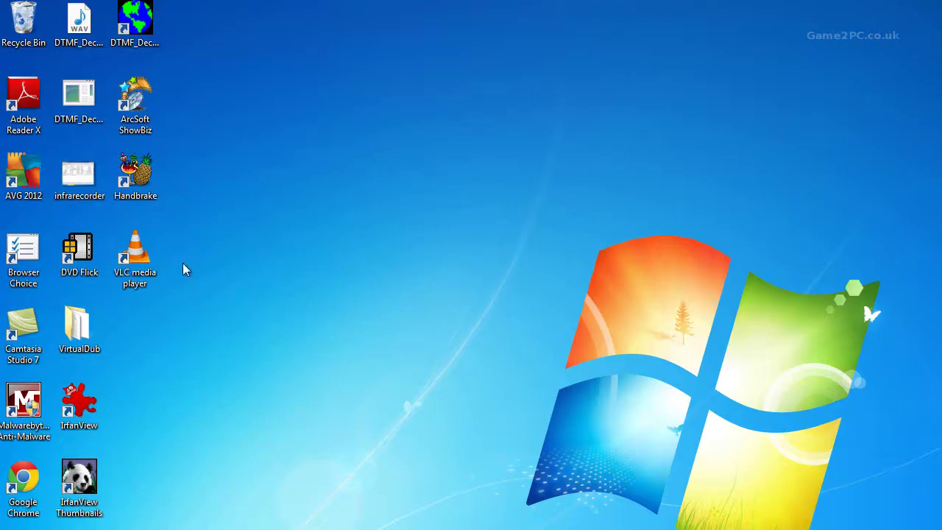
# Launch HandBrake from the desktop and load the test6.mpg video file as its source
pyautogui.doubleClick(133, 189)
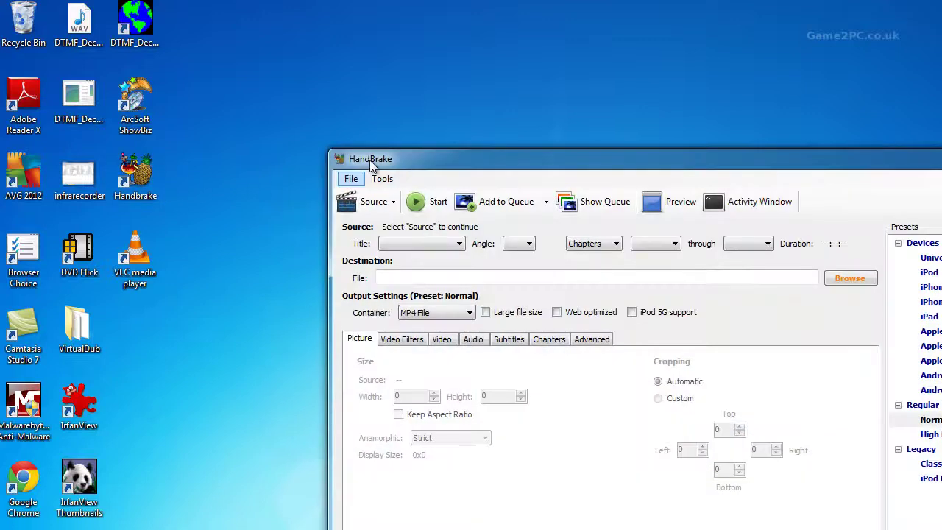
pyautogui.moveTo(370, 159); pyautogui.dragTo(137, 71)
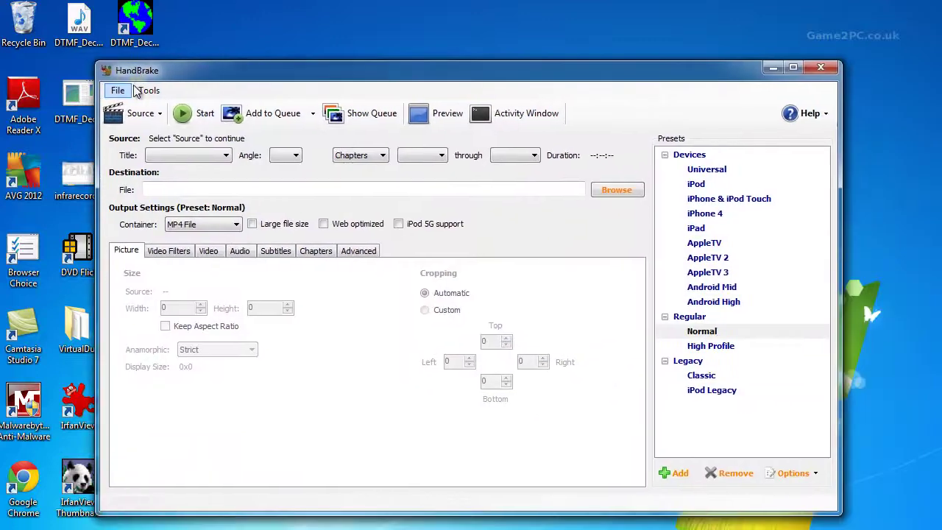
pyautogui.click(143, 119)
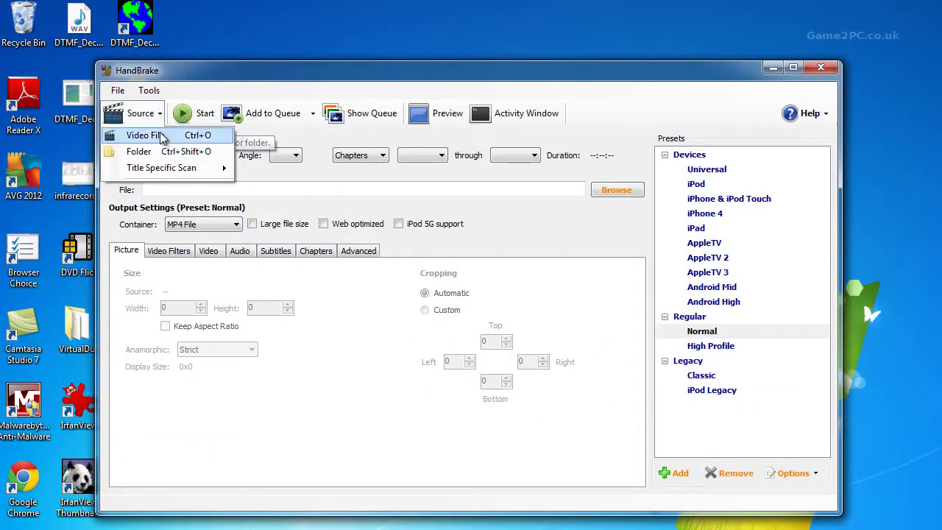
pyautogui.click(147, 135)
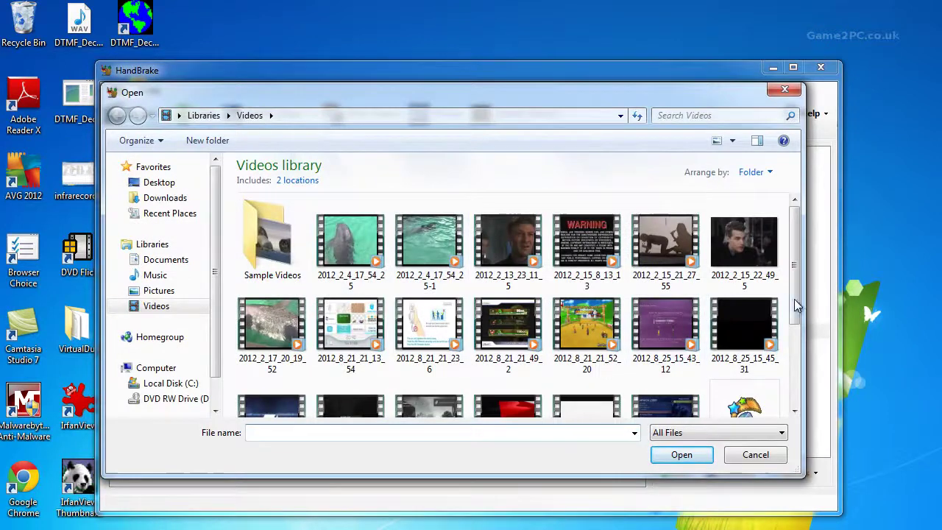
pyautogui.click(794, 412)
pyautogui.doubleClick(741, 384)
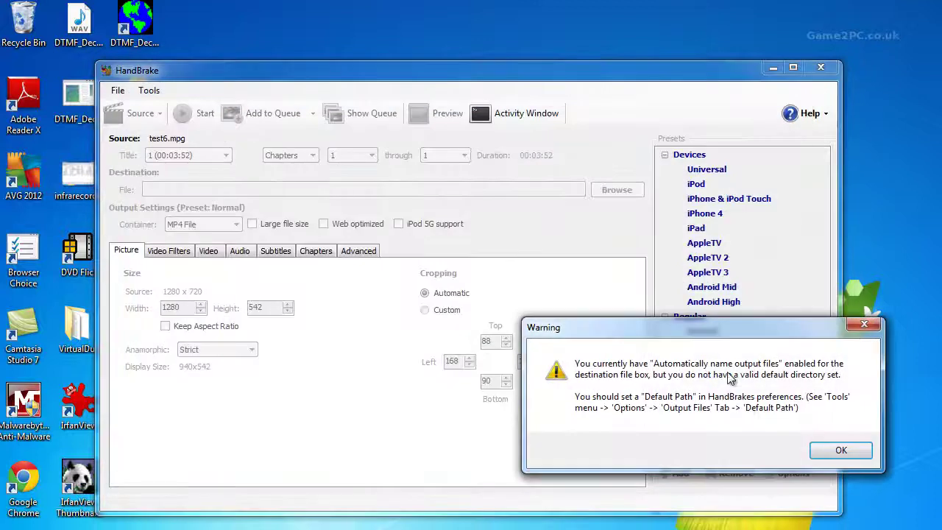
pyautogui.moveTo(721, 332); pyautogui.dragTo(520, 293)
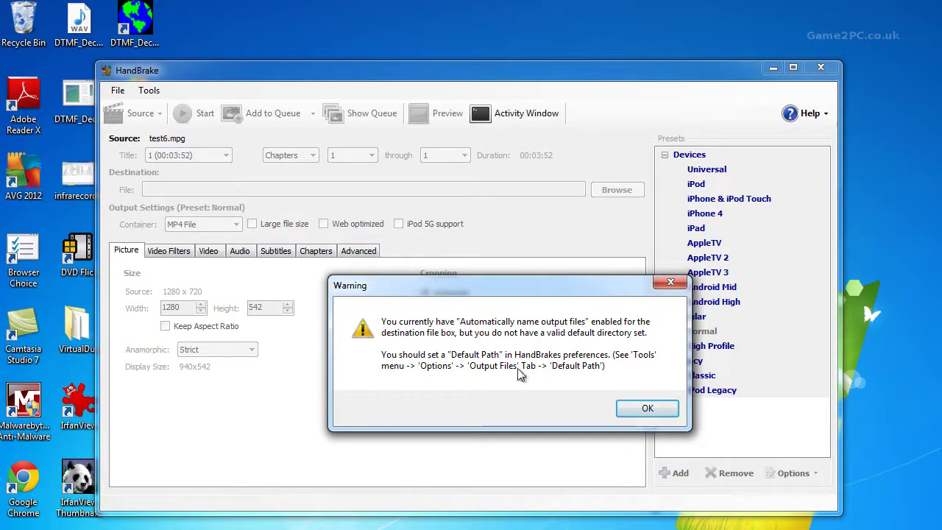
pyautogui.click(646, 410)
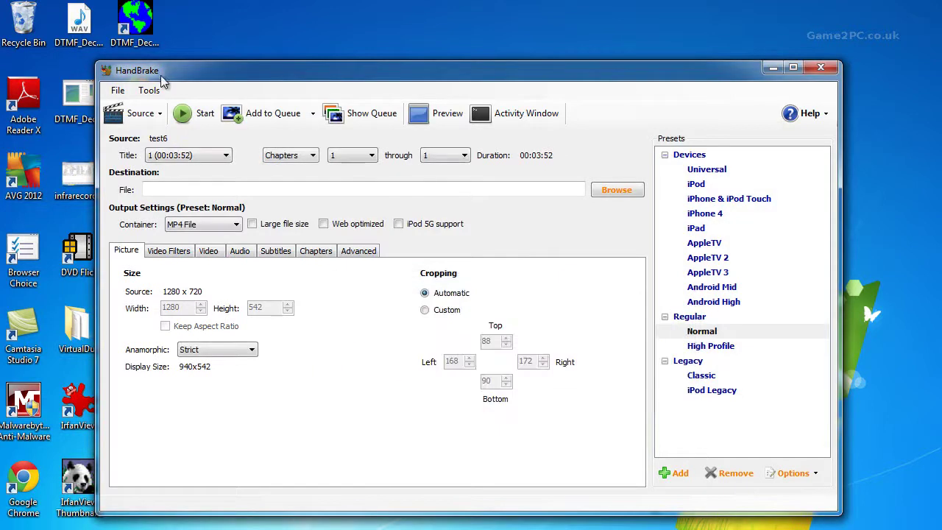
# Set the default output path in HandBrake's options to the test user's My Videos folder
pyautogui.click(149, 89)
pyautogui.click(176, 142)
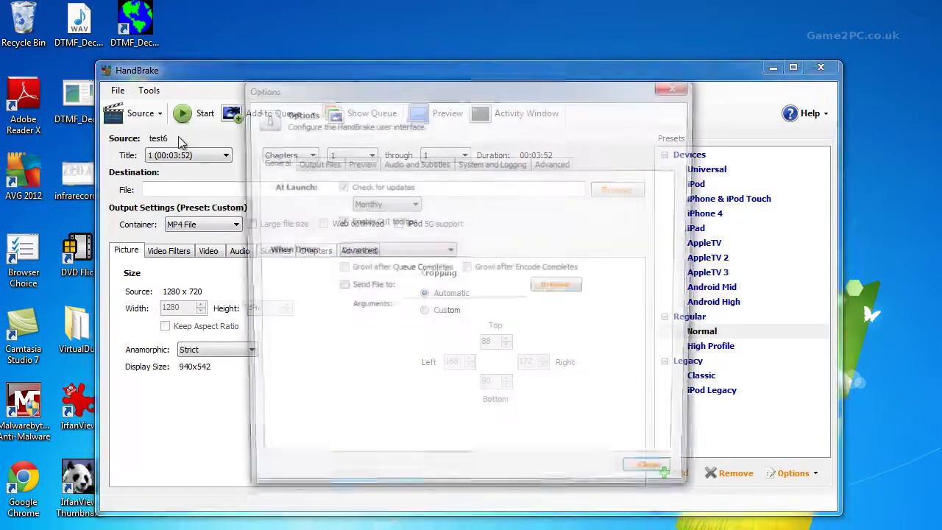
pyautogui.click(316, 163)
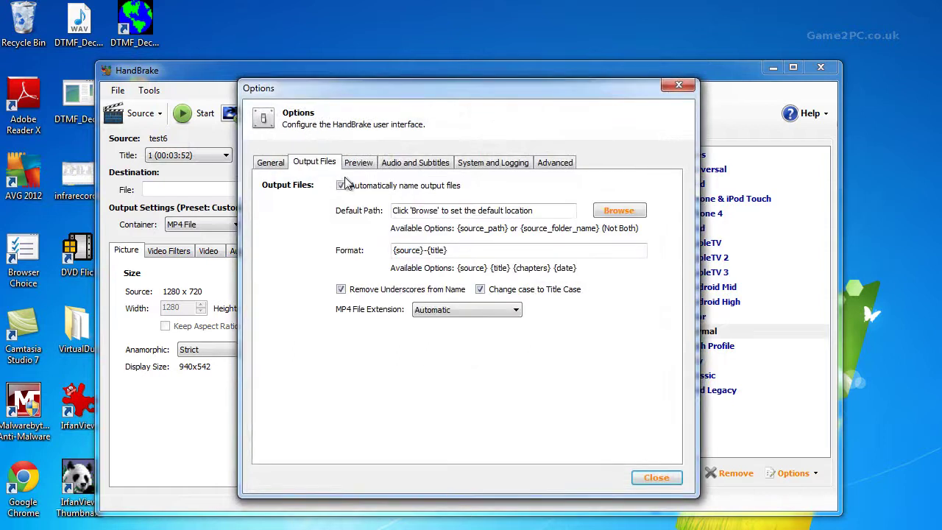
pyautogui.click(603, 214)
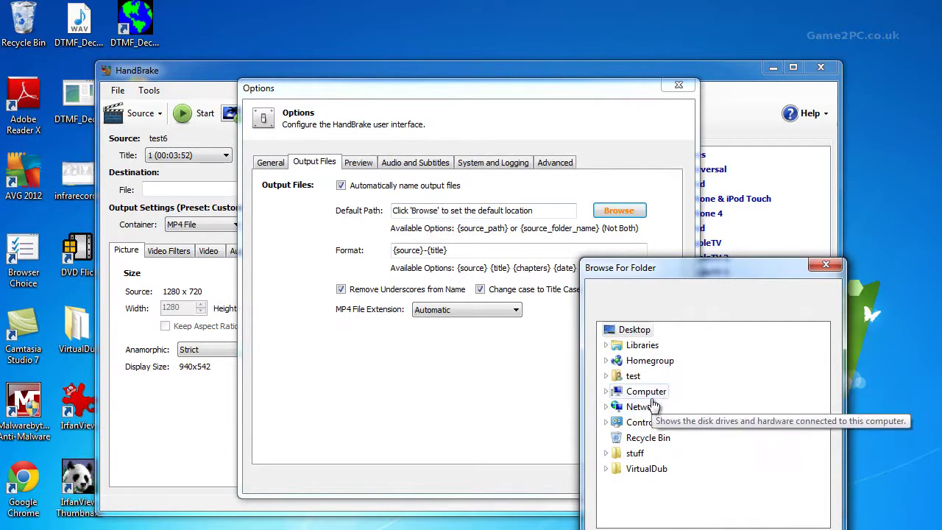
pyautogui.click(633, 376)
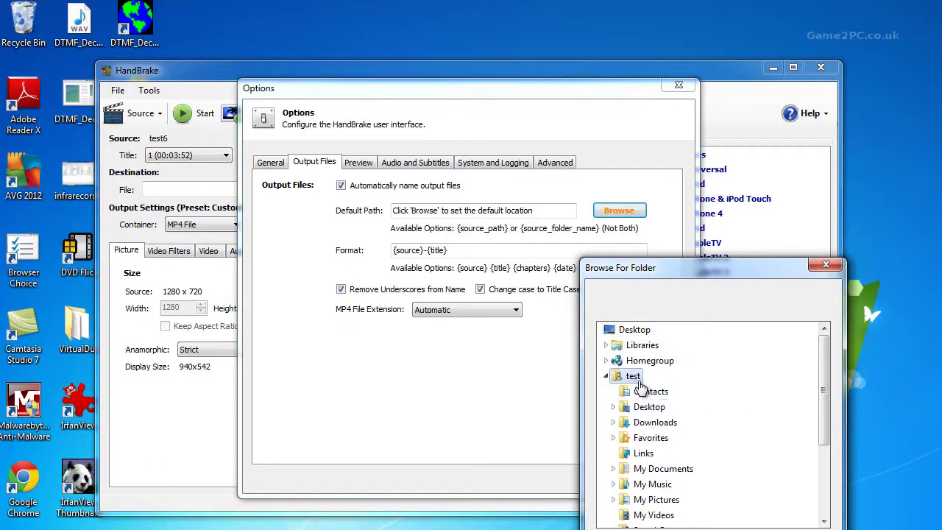
pyautogui.click(654, 515)
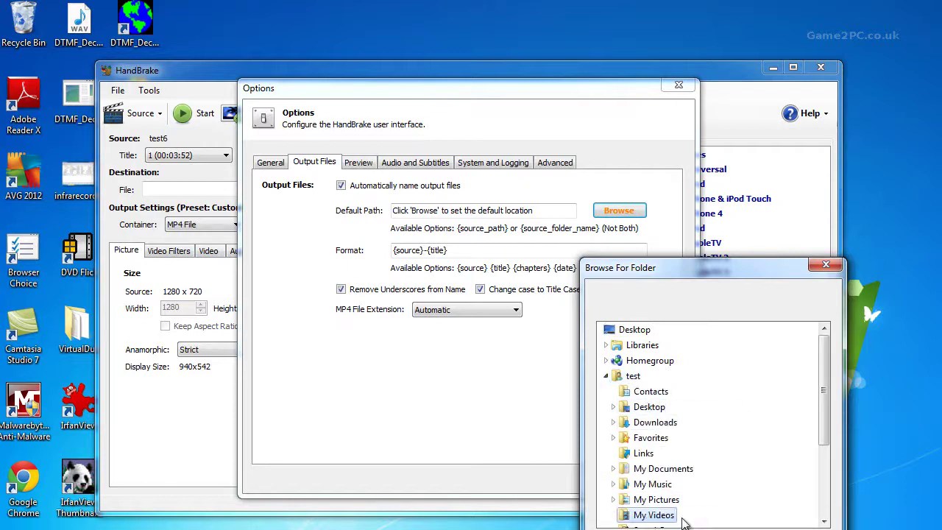
pyautogui.press('Return')
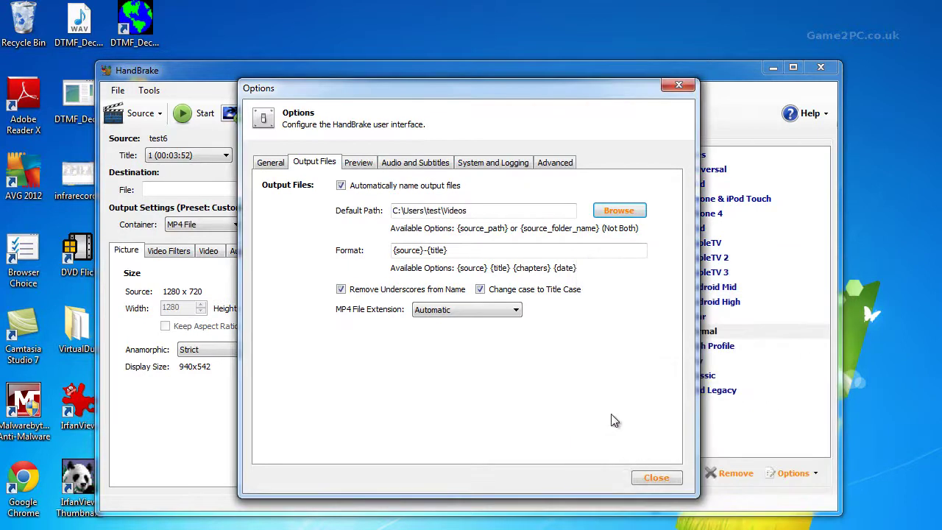
pyautogui.click(656, 479)
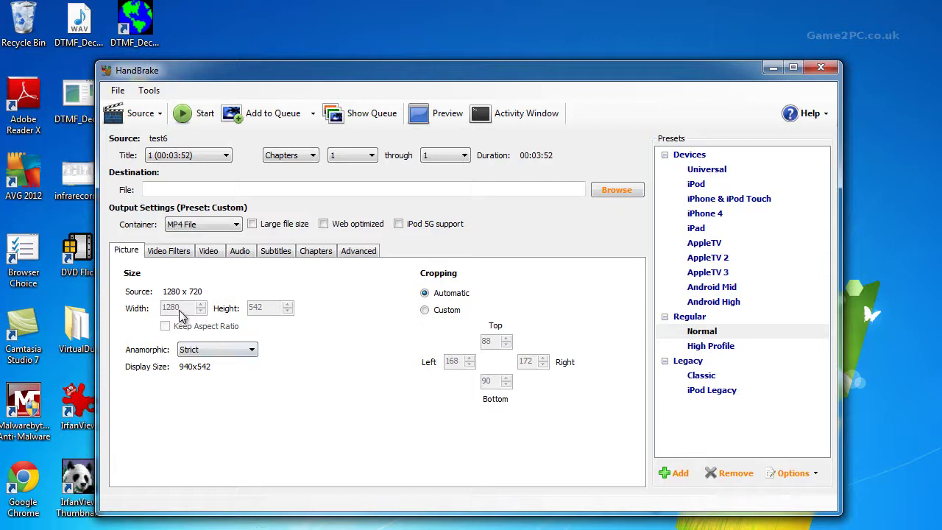
# Set the Deinterlace video filter to Slower and review the video codec and picture settings
pyautogui.click(173, 255)
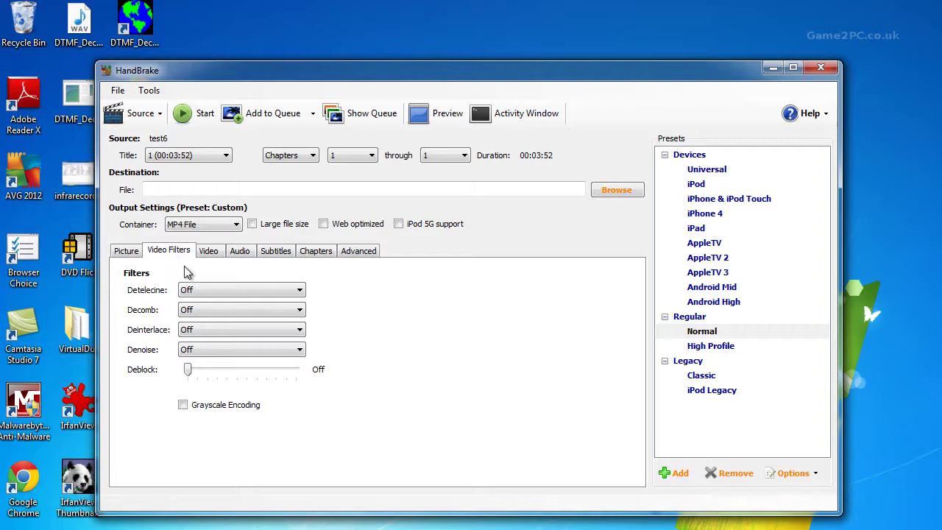
pyautogui.click(300, 331)
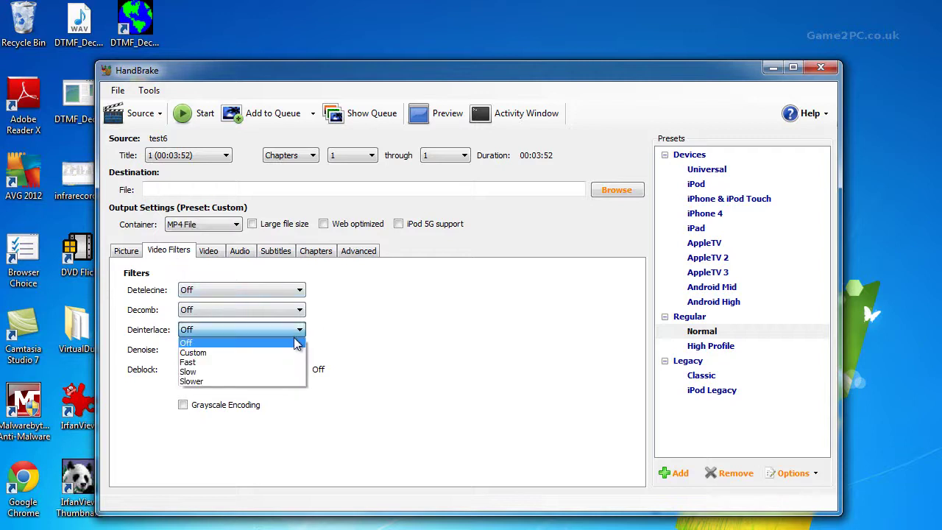
pyautogui.click(270, 381)
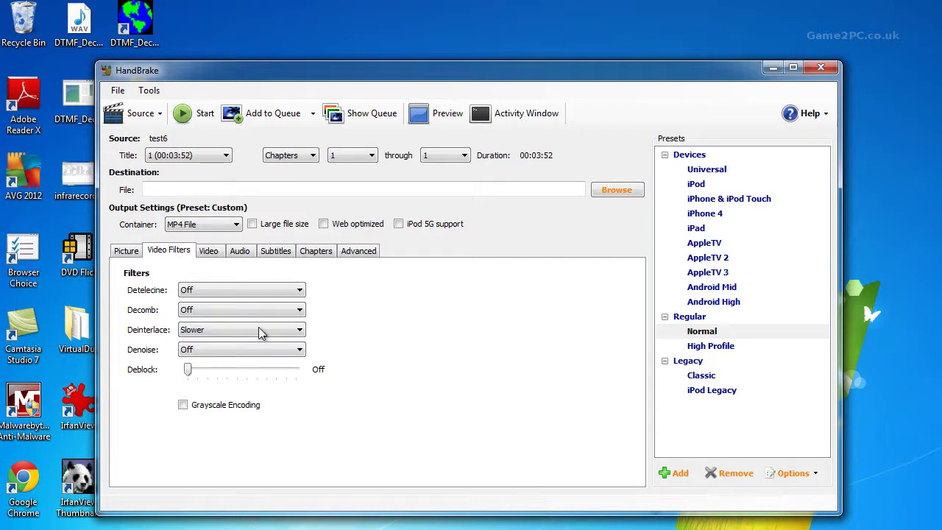
pyautogui.click(210, 258)
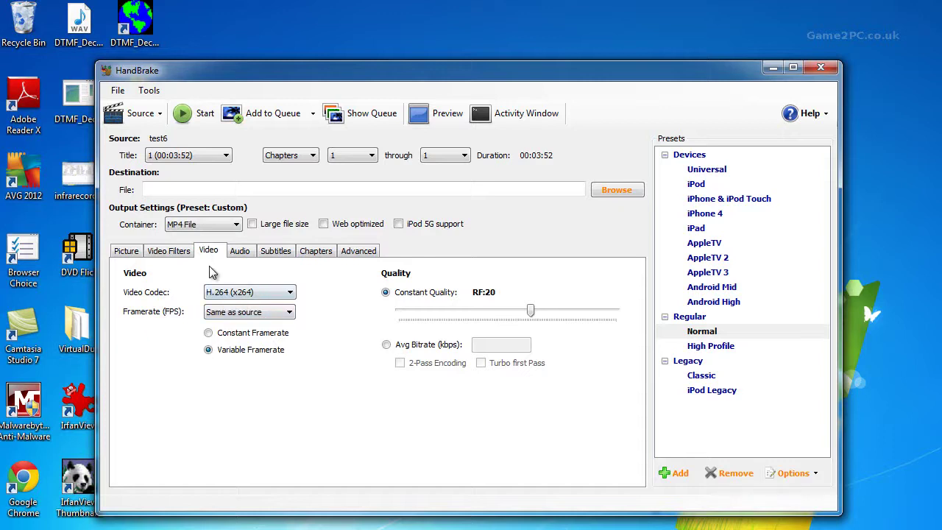
pyautogui.click(127, 252)
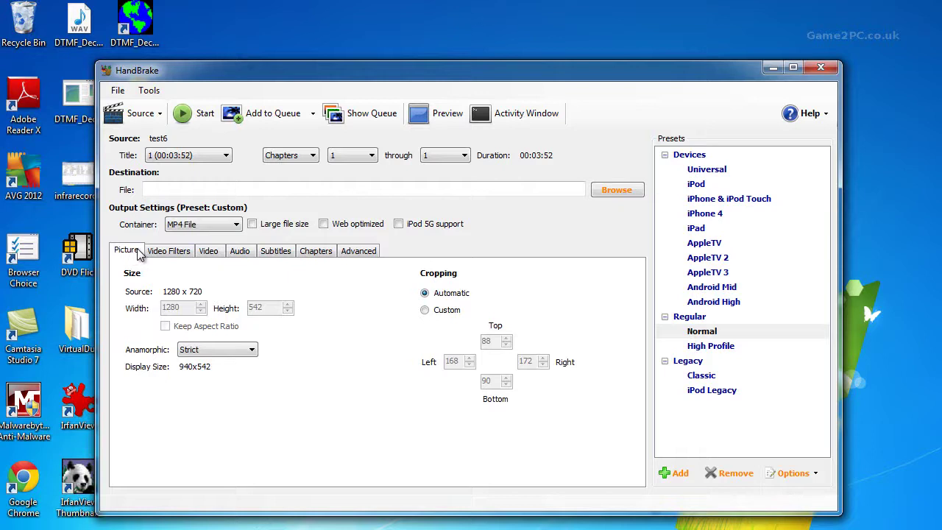
# Set the destination to test7 as an mp4 file in the Videos library and start encoding
pyautogui.click(190, 189)
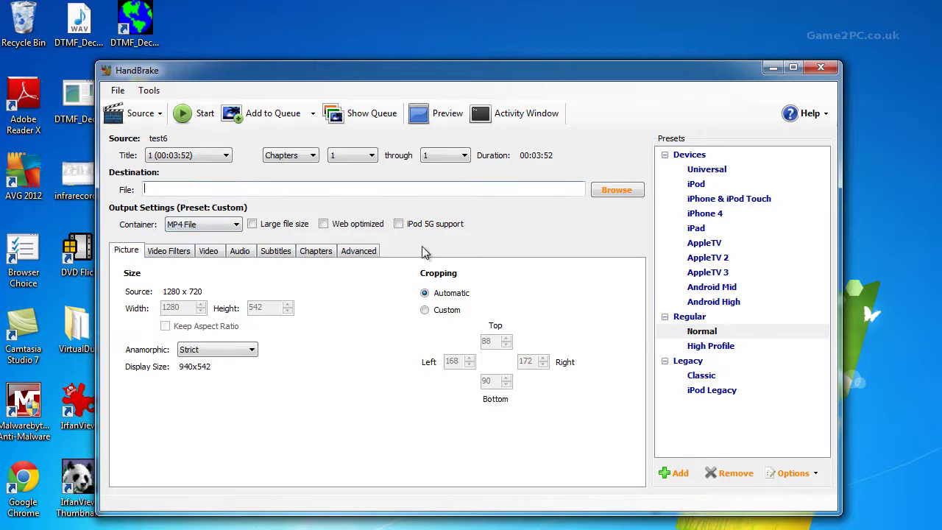
pyautogui.click(622, 191)
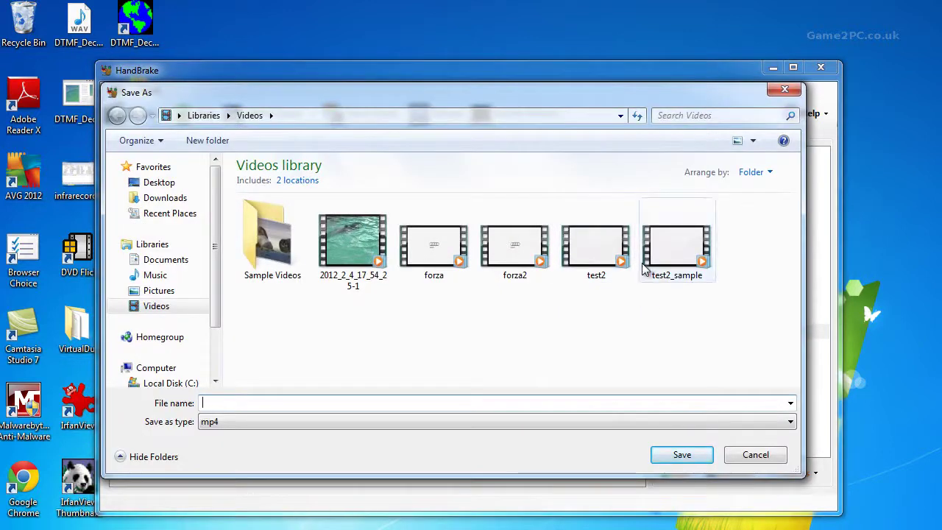
pyautogui.click(610, 258)
pyautogui.doubleClick(248, 401)
pyautogui.click(243, 402)
pyautogui.press('BackSpace')
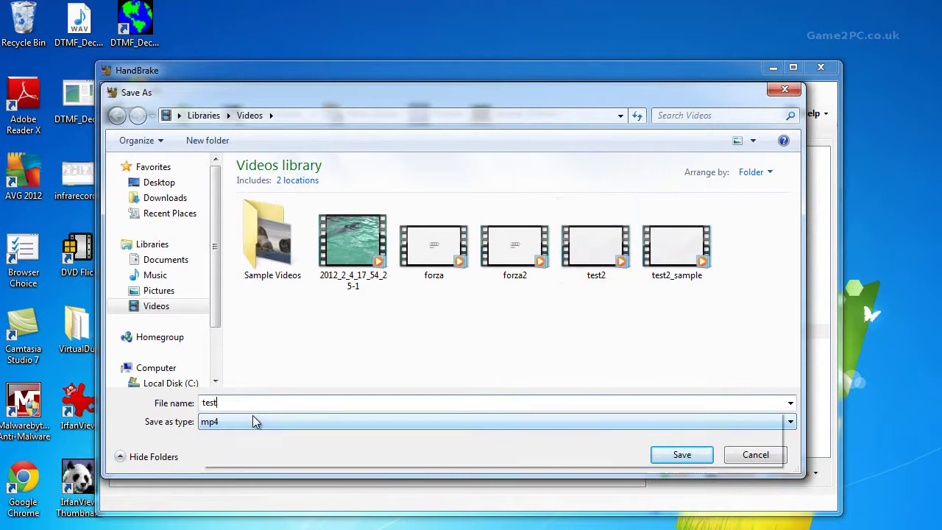
pyautogui.write('7')
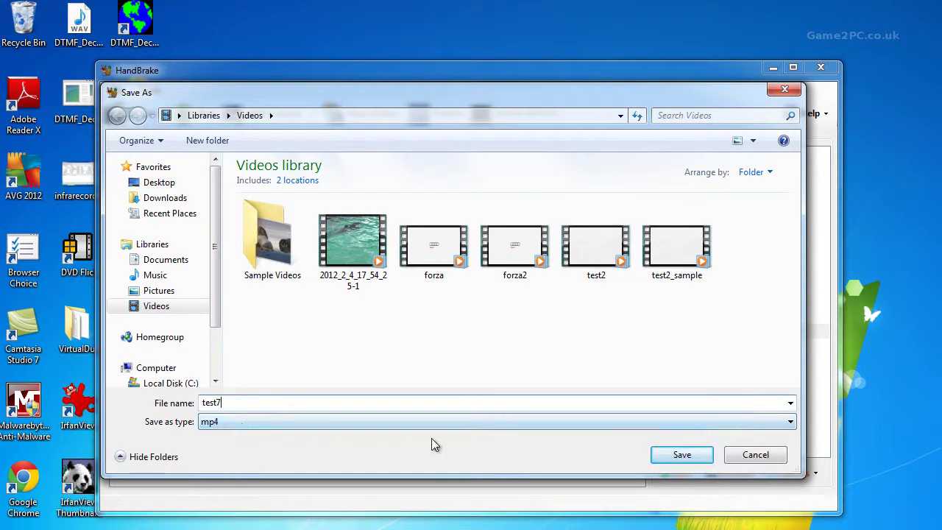
pyautogui.click(694, 457)
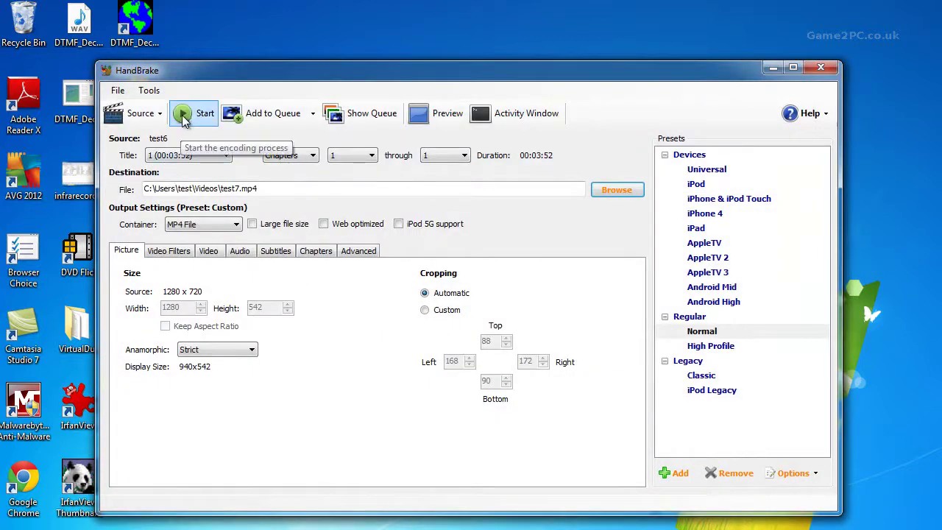
pyautogui.click(188, 120)
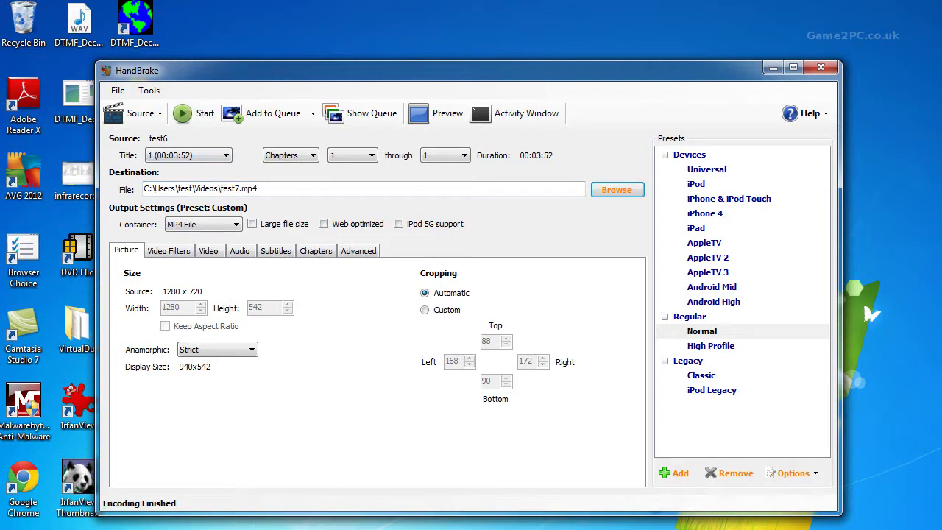
# Close HandBrake once encoding is done and play the converted test7 video from the Videos library in VLC media player
pyautogui.hotkey('alt', 'F4')
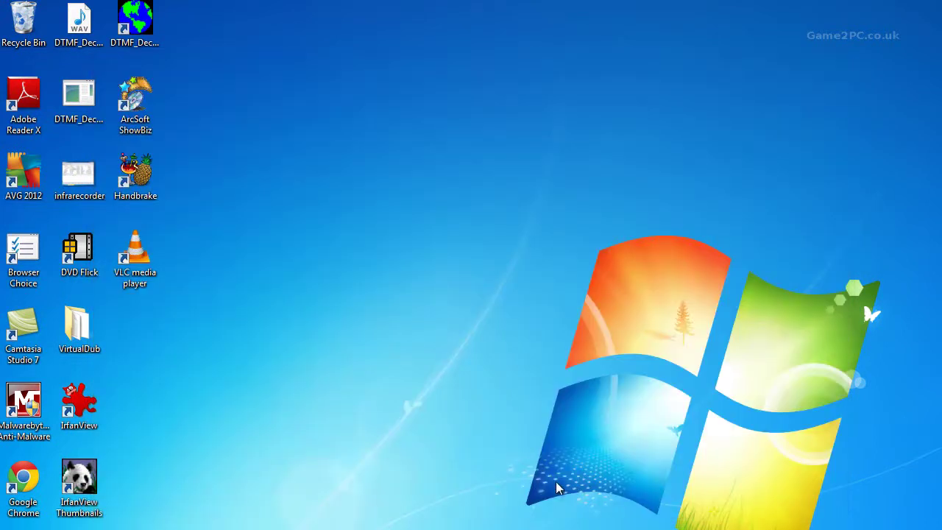
pyautogui.doubleClick(140, 258)
pyautogui.click(117, 24)
pyautogui.click(125, 37)
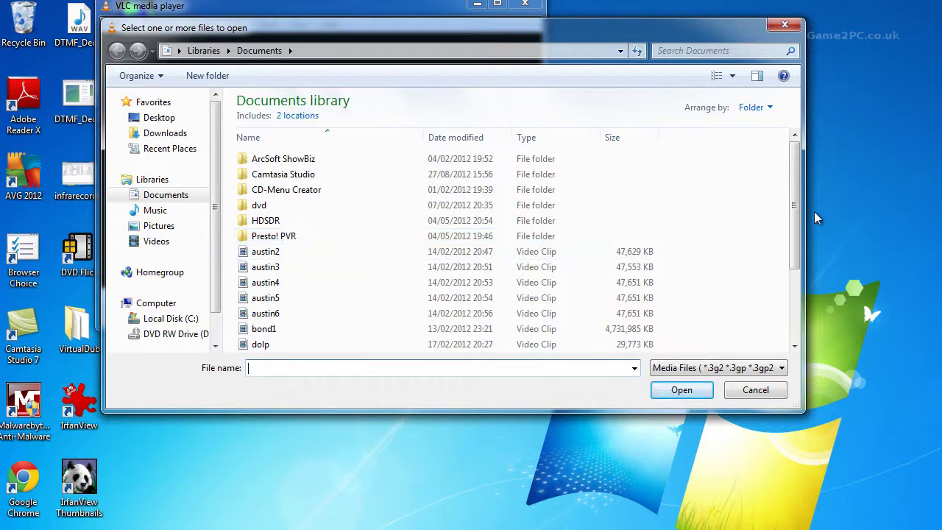
pyautogui.click(166, 244)
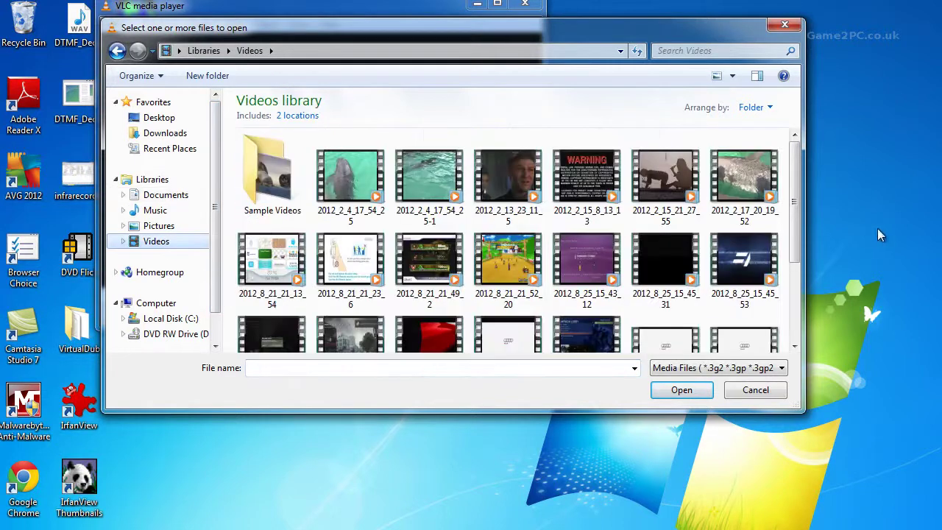
pyautogui.scroll(-3, 797, 218)
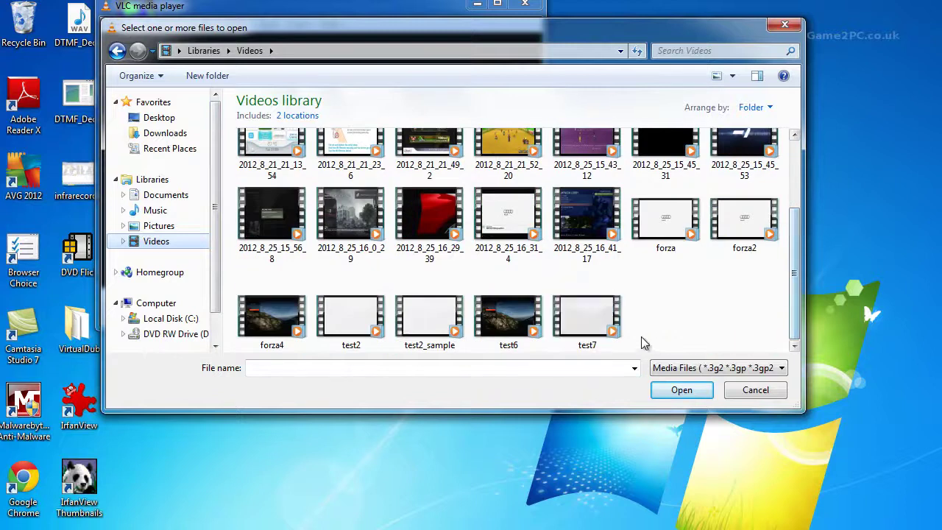
pyautogui.doubleClick(593, 327)
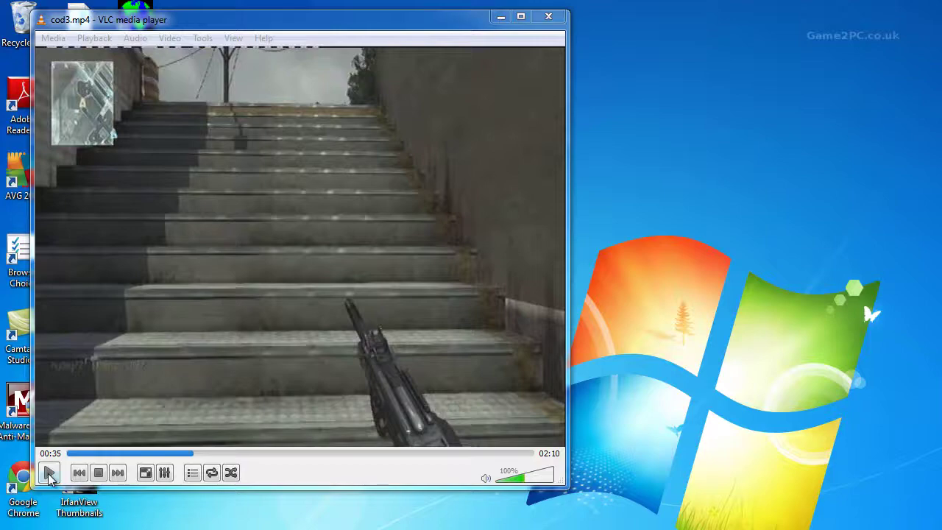
# Resume playback of the paused cod3.mp4 gameplay video
pyautogui.click(48, 472)
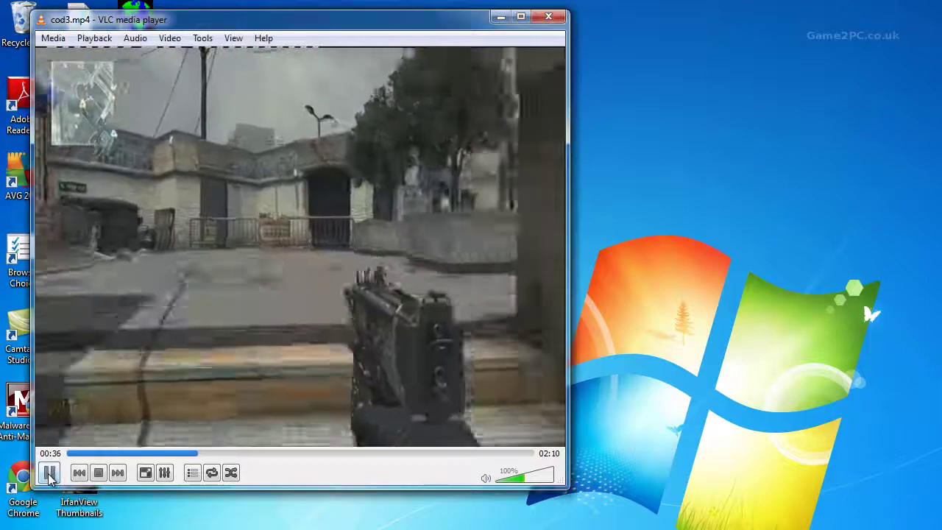